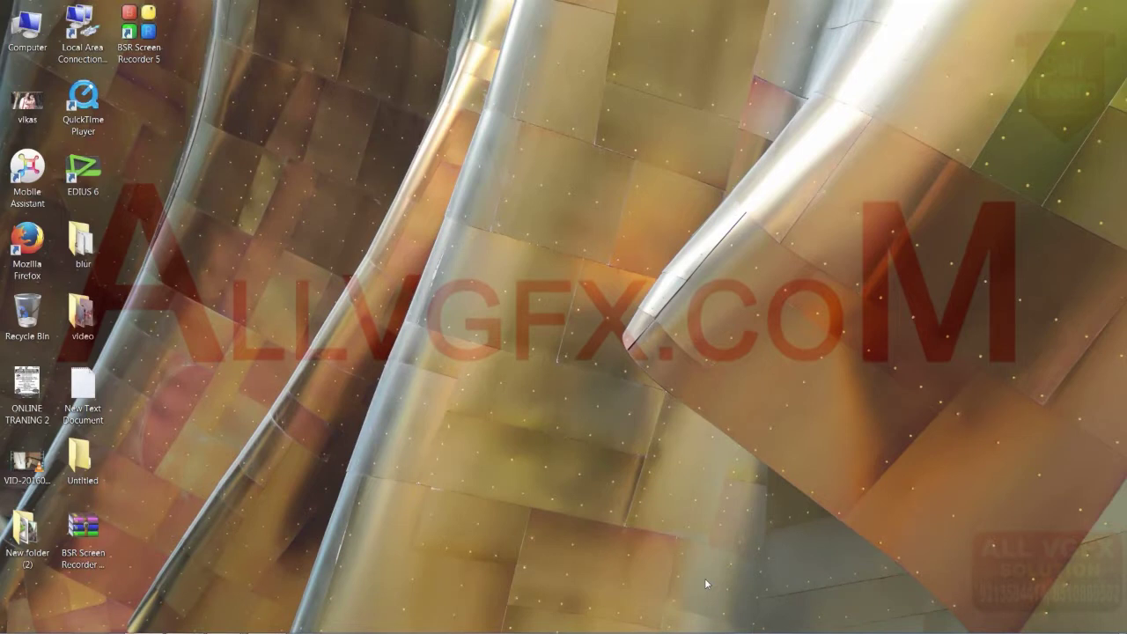
Step: Restore the After Effects window showing Comp 2 with the group photo DSC_0008.JPG
{"action": "mouse_move", "coordinate": [704, 633]}
{"action": "left_click", "coordinate": [185, 621]}
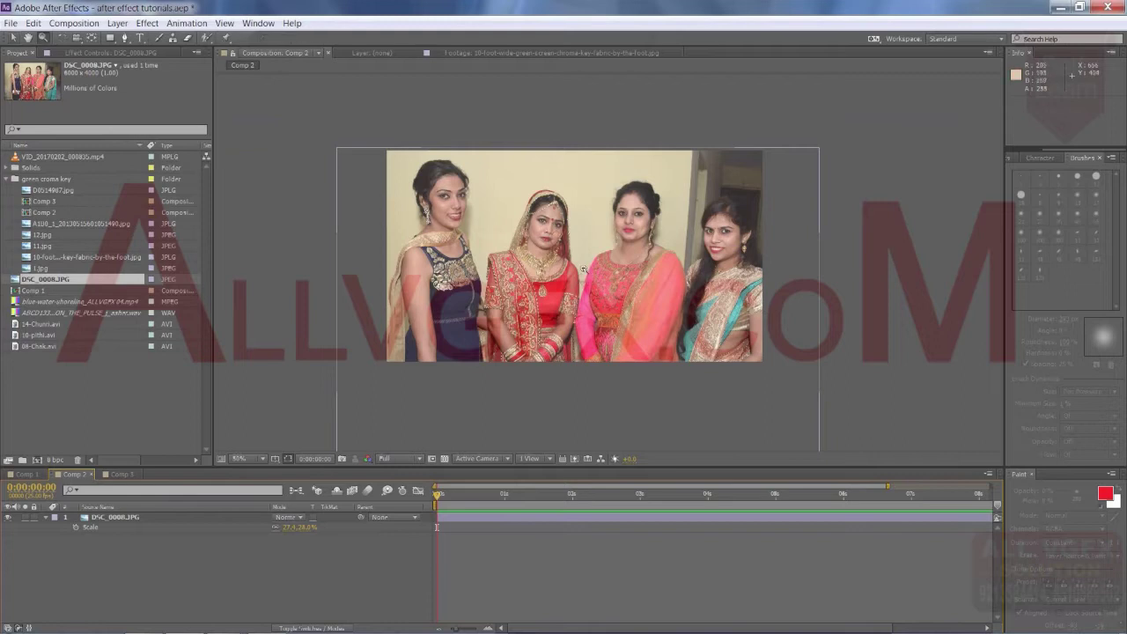
Step: Zoom the Composition viewer to 100% and select the DSC_0008.JPG layer with the Selection tool
{"action": "scroll", "coordinate": [581, 280], "scroll_direction": "up", "scroll_amount": 3}
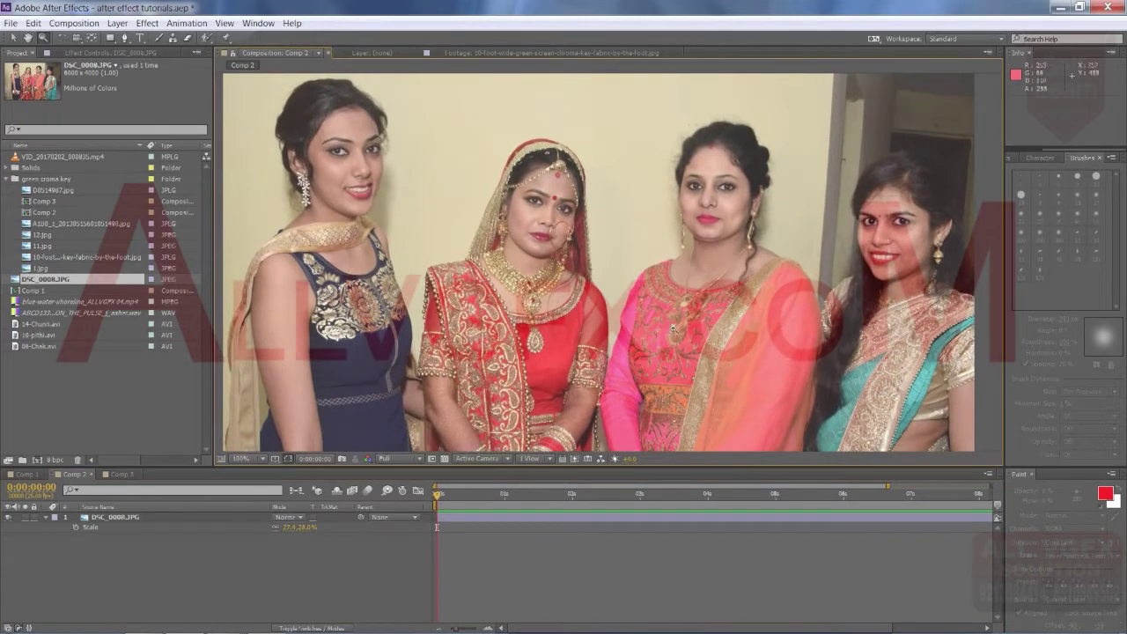
{"action": "key", "text": "v"}
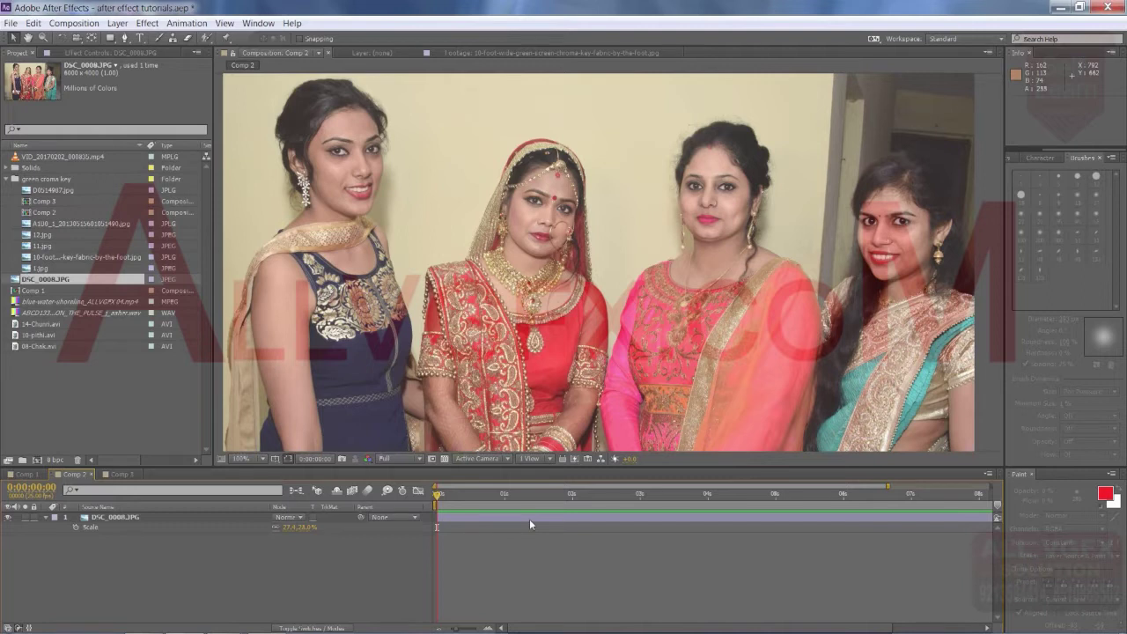
{"action": "left_click", "coordinate": [529, 519]}
{"action": "key", "text": "Return"}
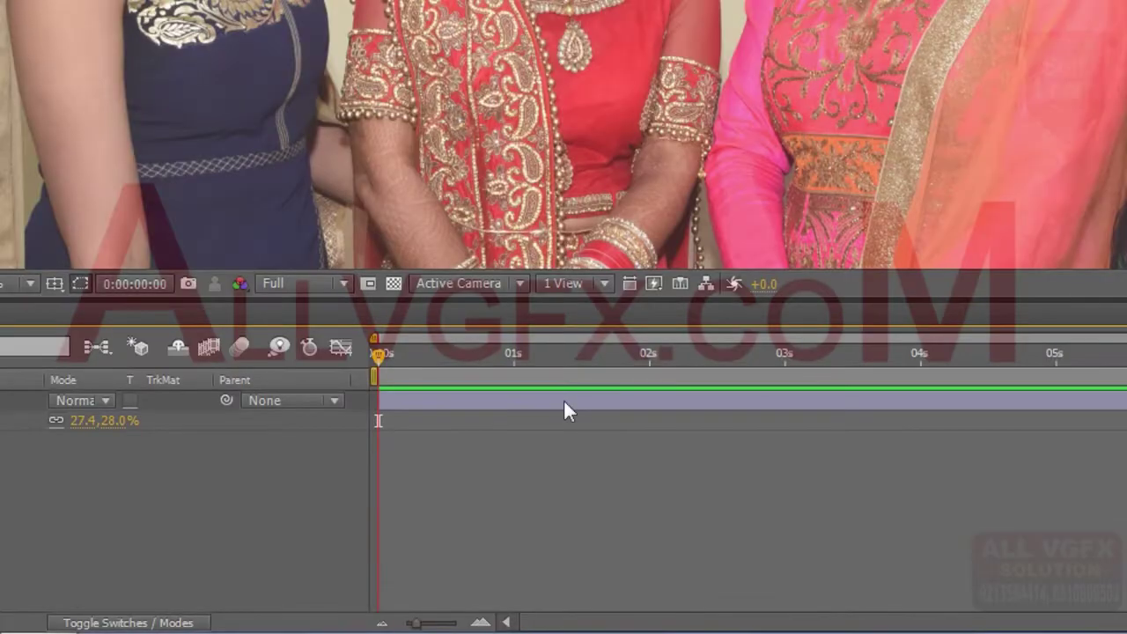
Step: Apply Effect > Color Correction > Curves to the DSC_0008.JPG layer, then reselect the layer
{"action": "right_click", "coordinate": [548, 448]}
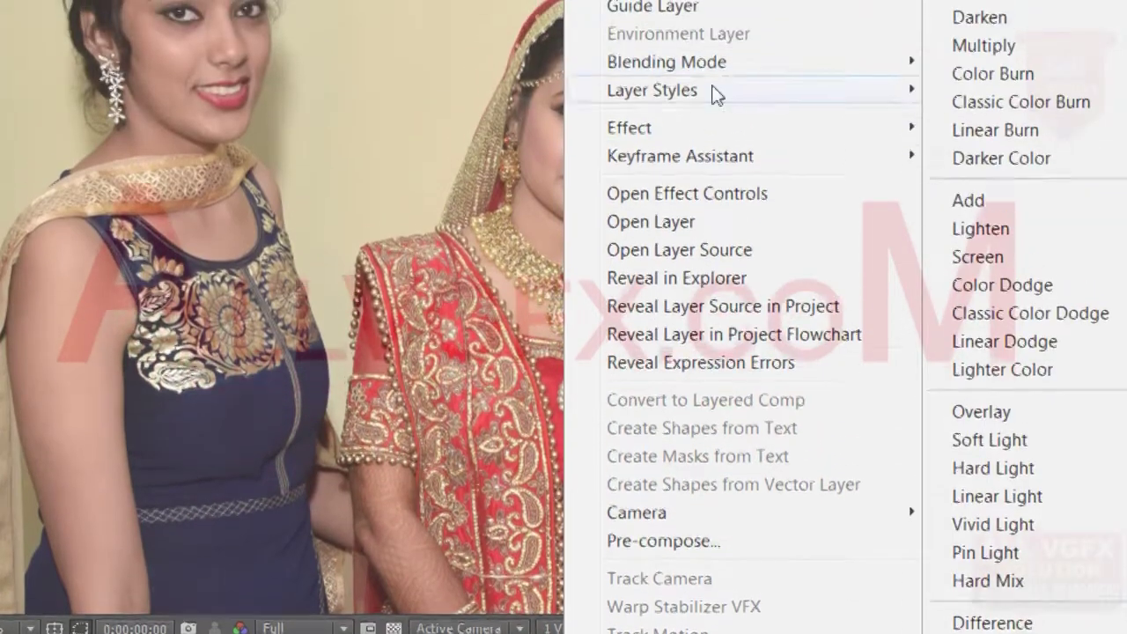
{"action": "mouse_move", "coordinate": [704, 136]}
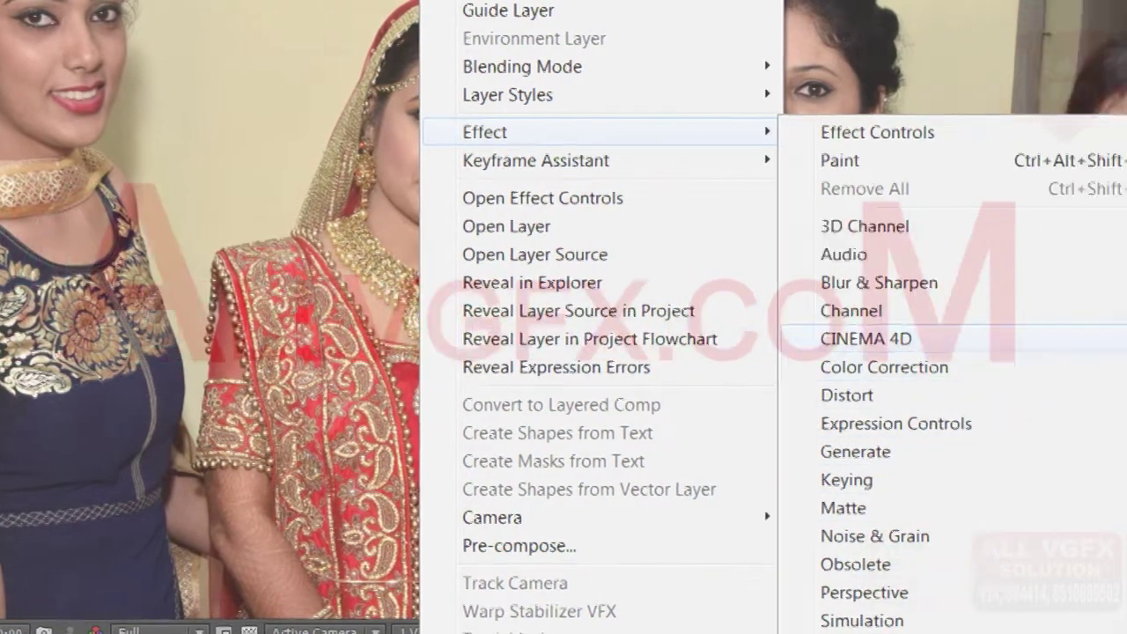
{"action": "mouse_move", "coordinate": [968, 367]}
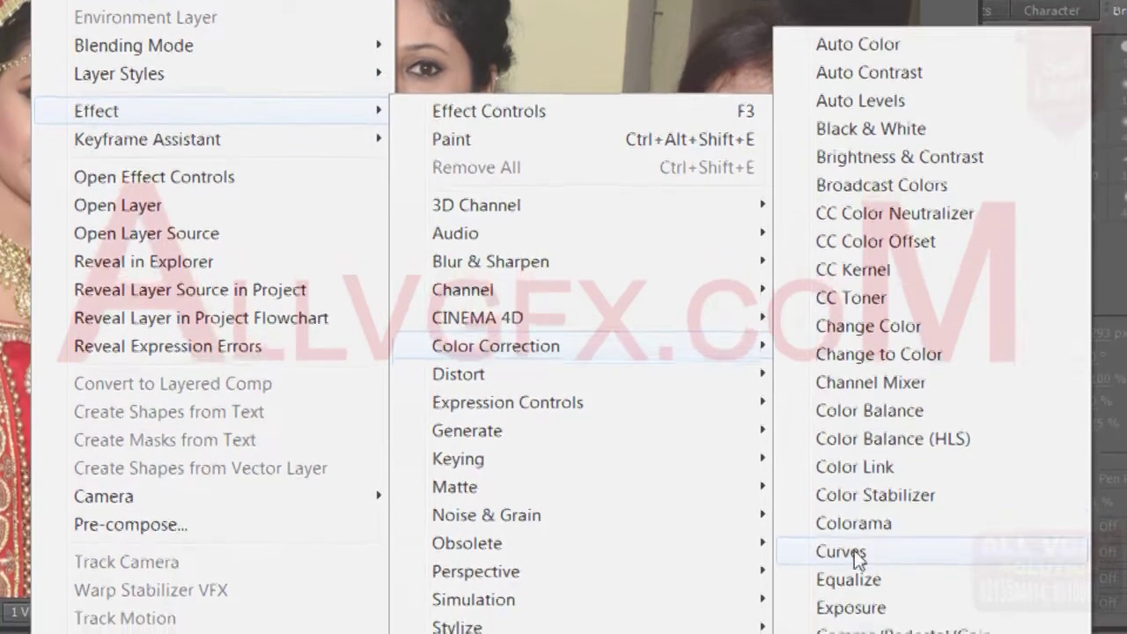
{"action": "left_click", "coordinate": [855, 553]}
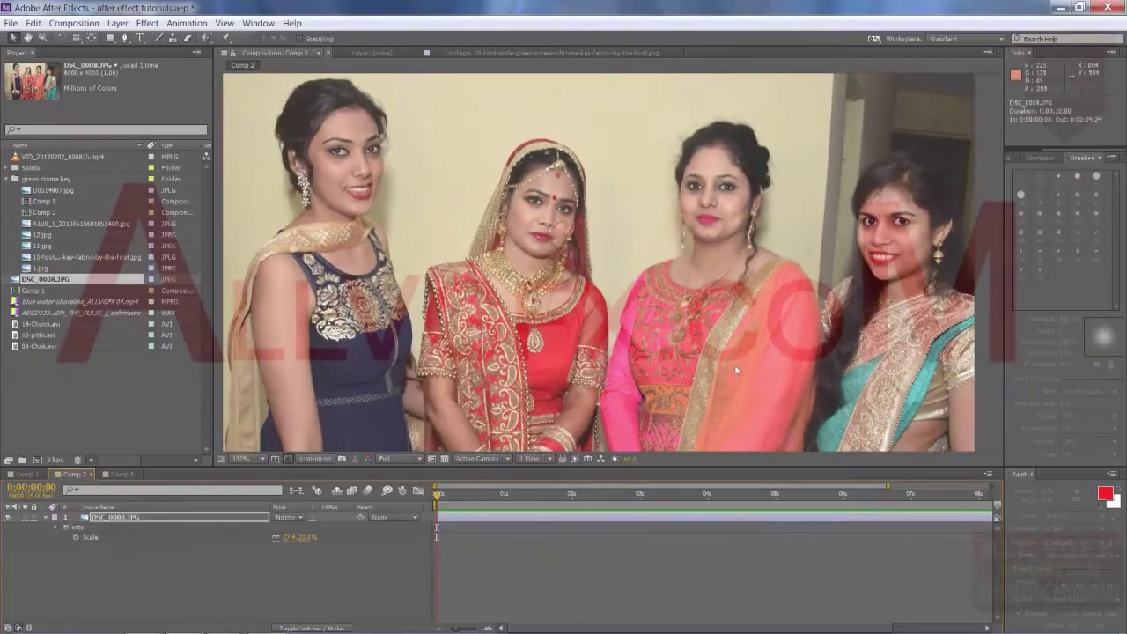
{"action": "left_click", "coordinate": [604, 568]}
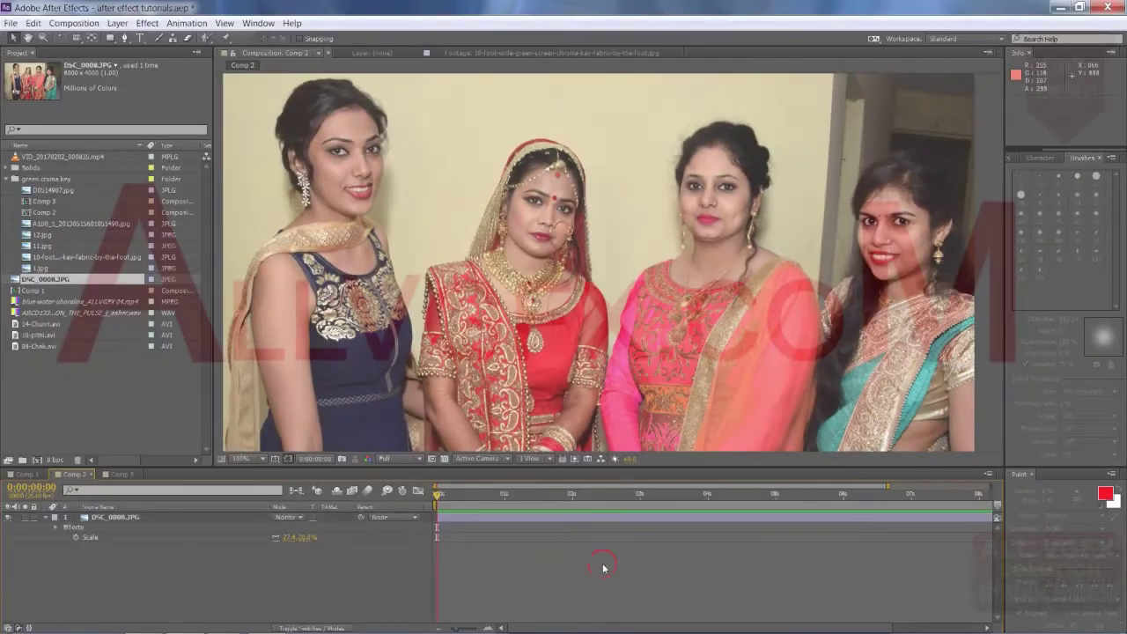
{"action": "left_click", "coordinate": [592, 522]}
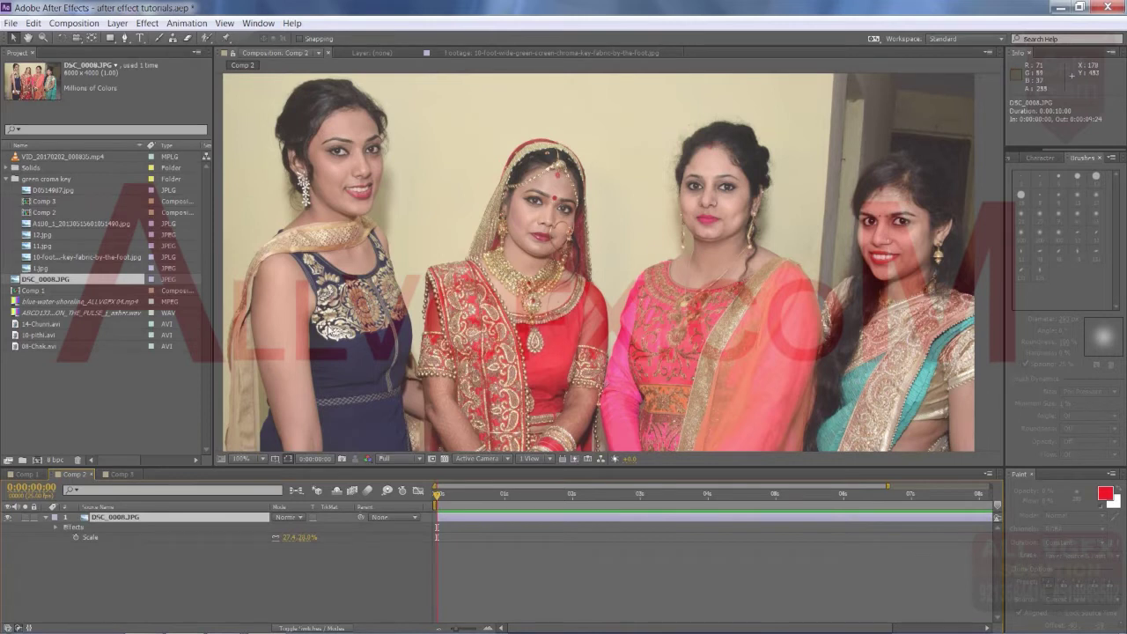
Step: Raise the Curves RGB curve to brighten the photo and lift the Red channel curve to warm it
{"action": "key", "text": "F3"}
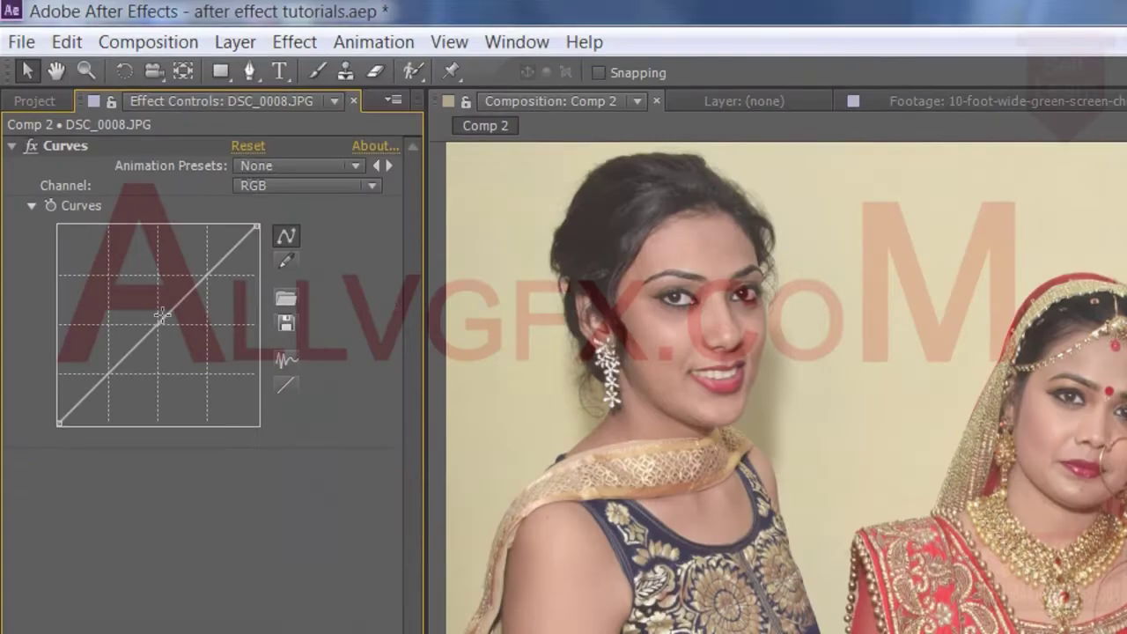
{"action": "left_click_drag", "start_coordinate": [162, 316], "coordinate": [151, 310]}
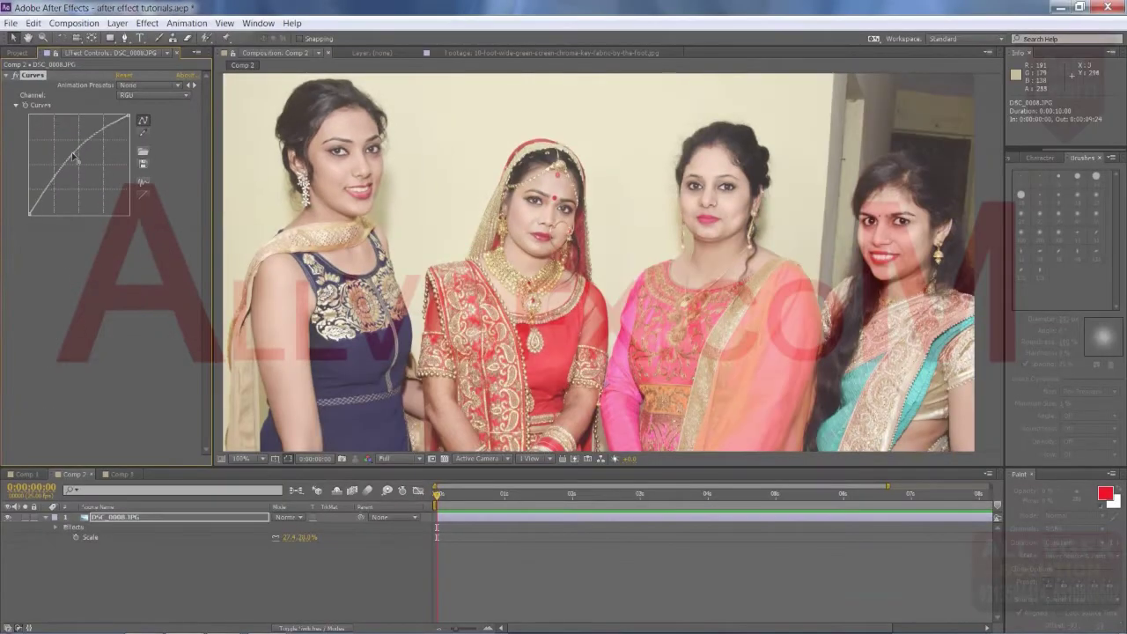
{"action": "left_click_drag", "start_coordinate": [74, 156], "coordinate": [67, 157]}
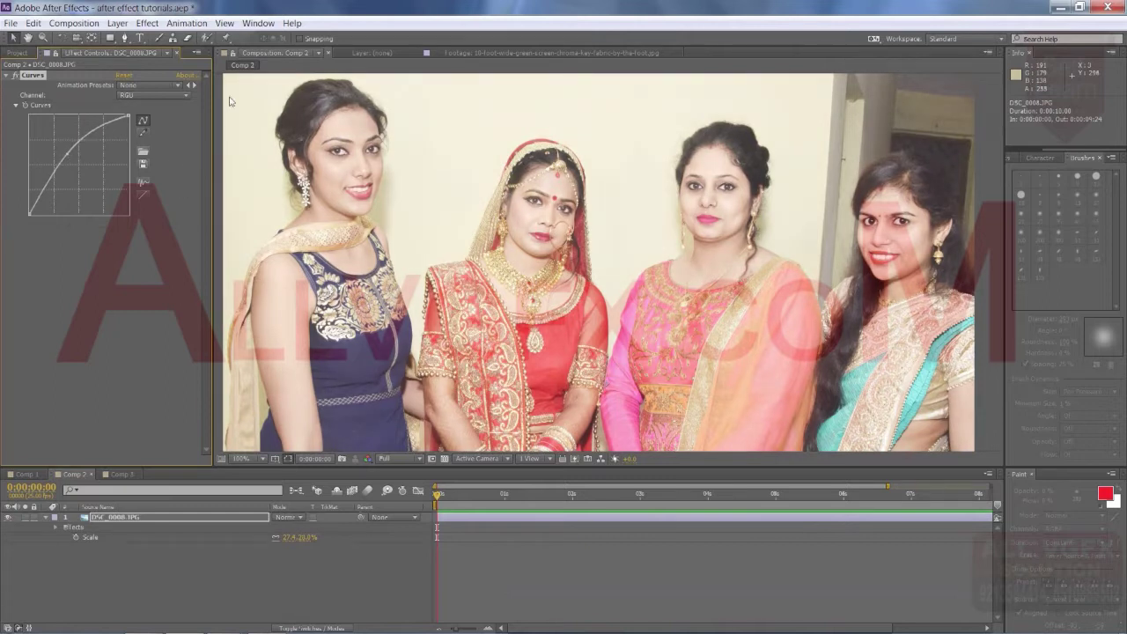
{"action": "left_click", "coordinate": [154, 94]}
{"action": "left_click", "coordinate": [144, 118]}
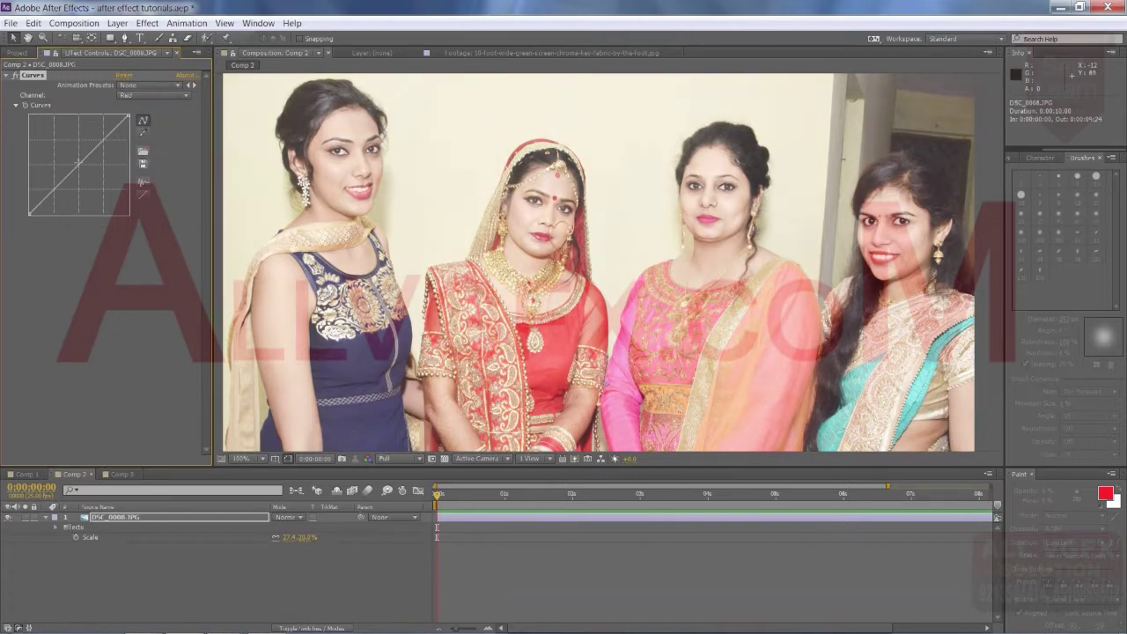
{"action": "left_click_drag", "start_coordinate": [78, 164], "coordinate": [75, 158]}
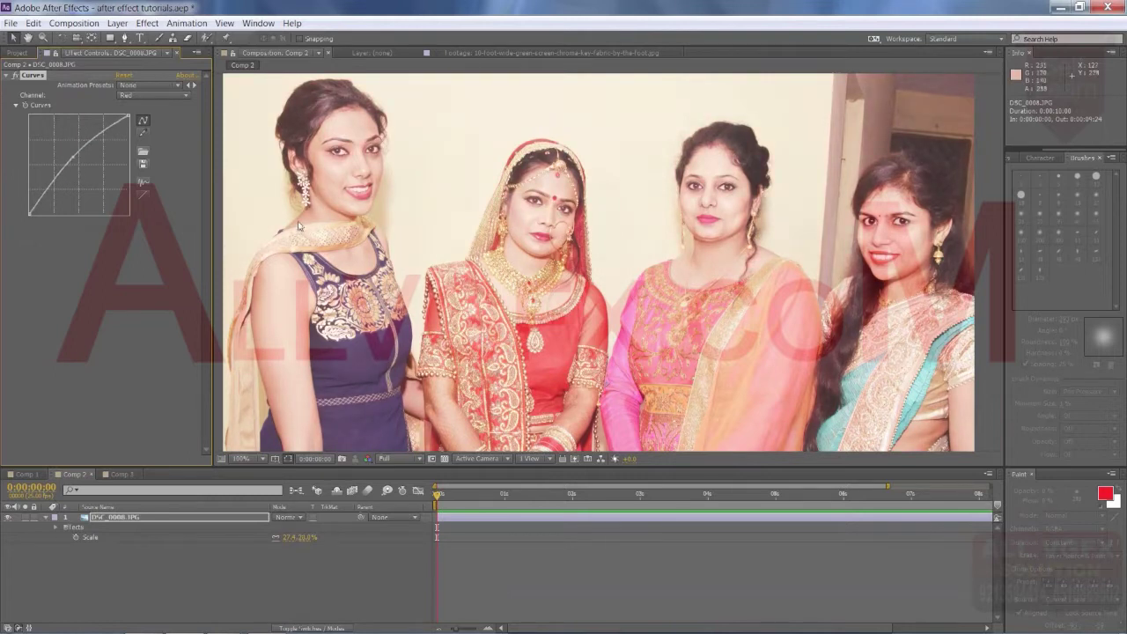
Step: Move the current time to about 2 seconds and select the Curves effect
{"action": "left_click", "coordinate": [543, 587]}
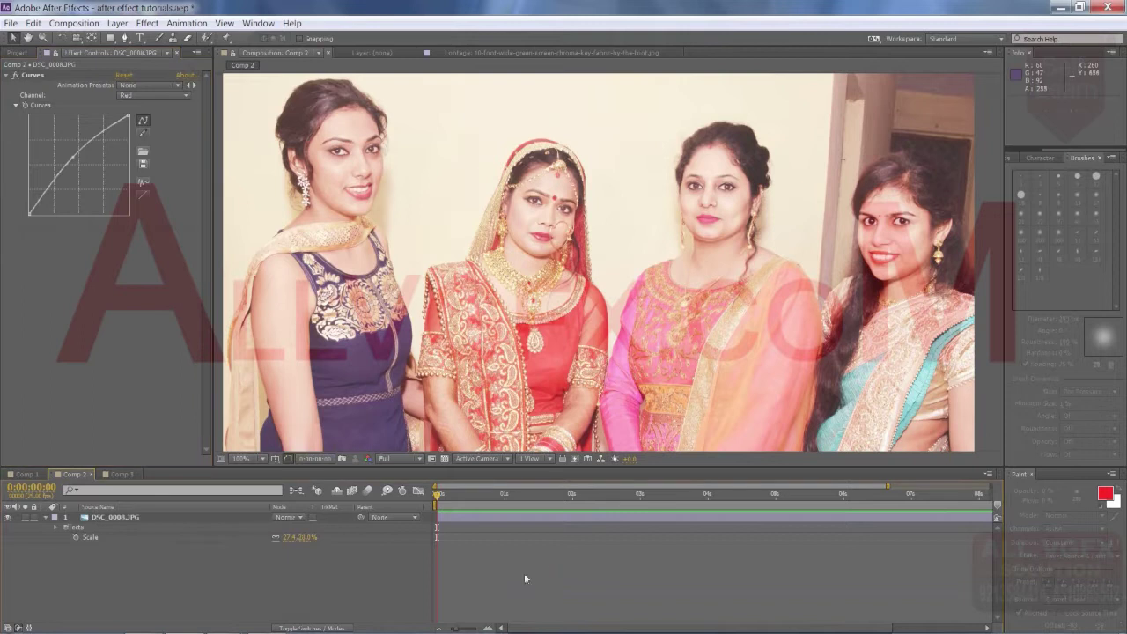
{"action": "mouse_move", "coordinate": [500, 505]}
{"action": "left_mouse_down"}
{"action": "mouse_move", "coordinate": [641, 518]}
{"action": "mouse_move", "coordinate": [602, 520]}
{"action": "left_mouse_up"}
{"action": "left_click", "coordinate": [32, 76]}
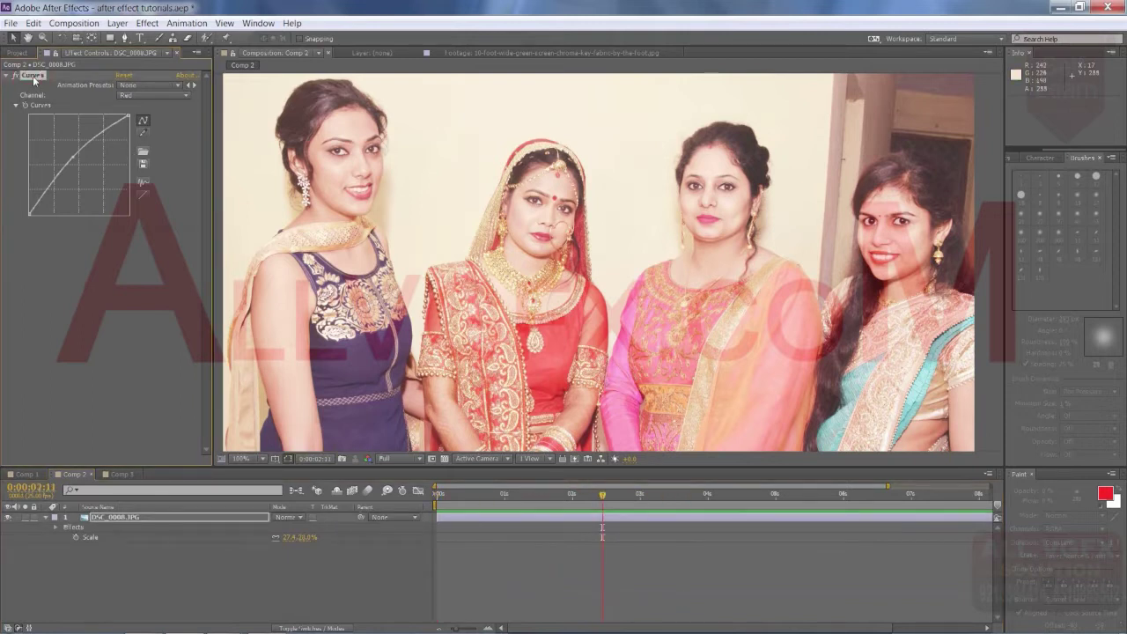
Step: Delete Curves and drag CC Toner from Effects & Presets > Color Correction onto the photo
{"action": "key", "text": "Delete"}
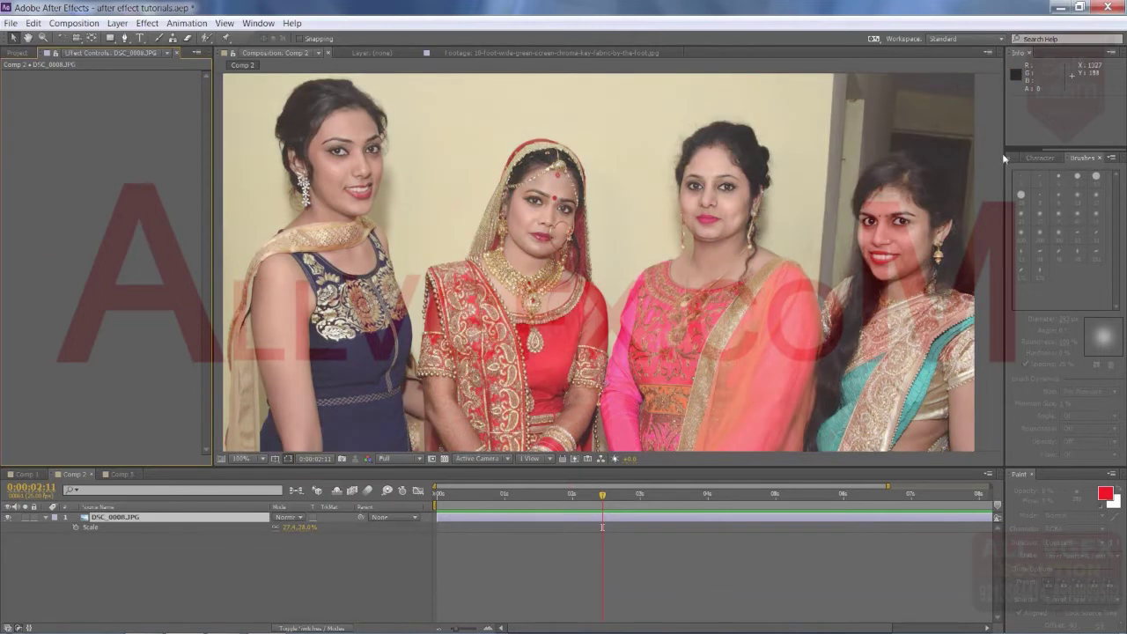
{"action": "left_click", "coordinate": [1007, 156]}
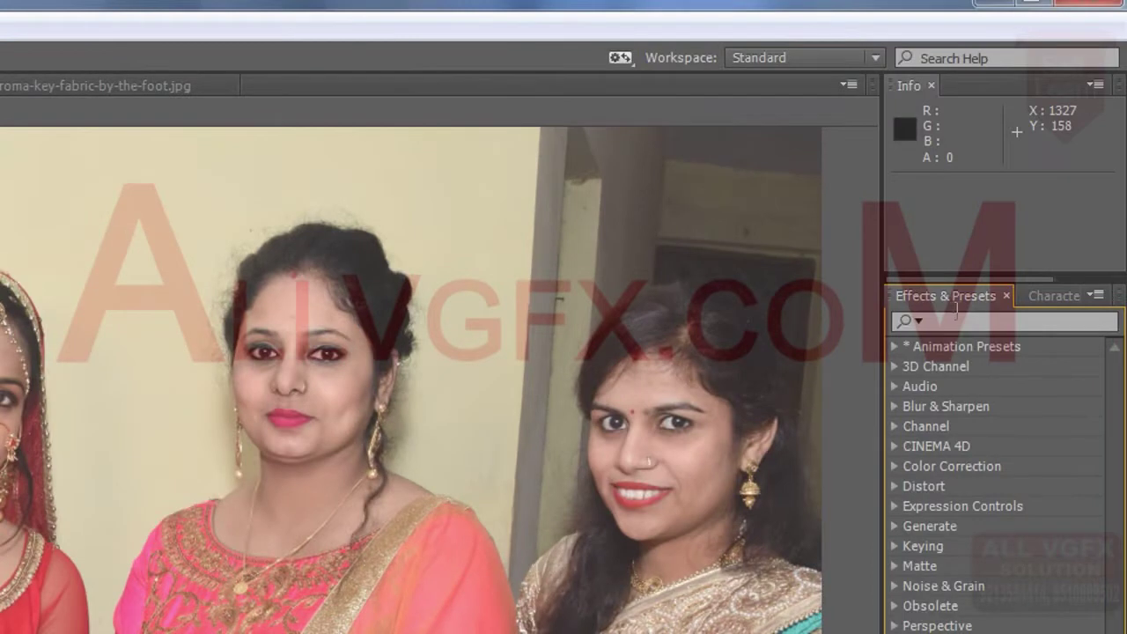
{"action": "left_click", "coordinate": [957, 321]}
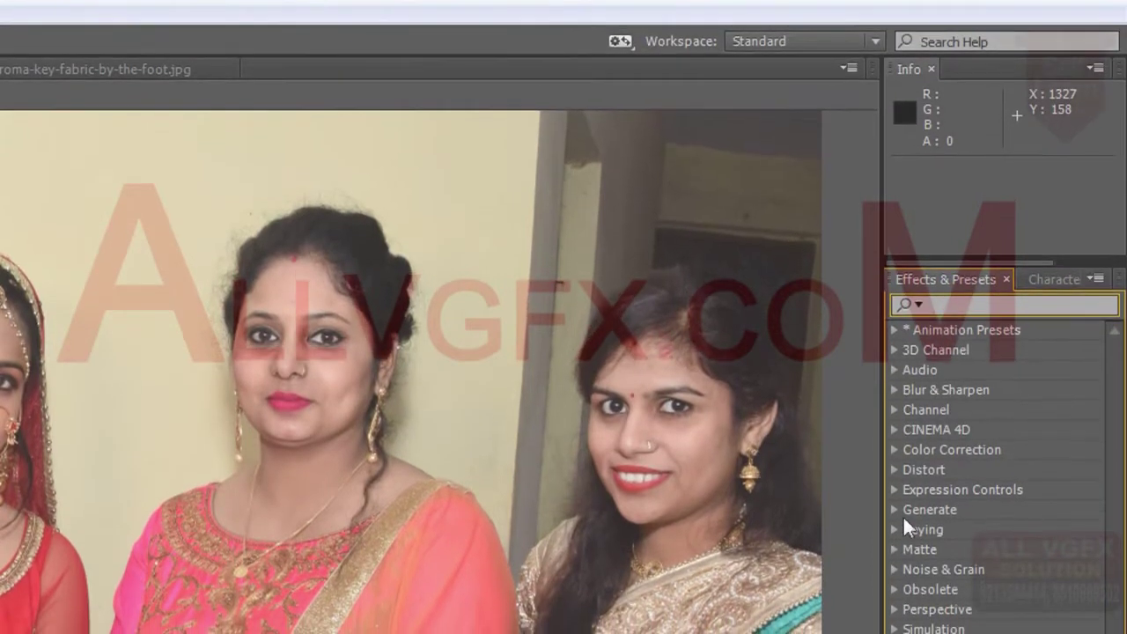
{"action": "left_click", "coordinate": [896, 449]}
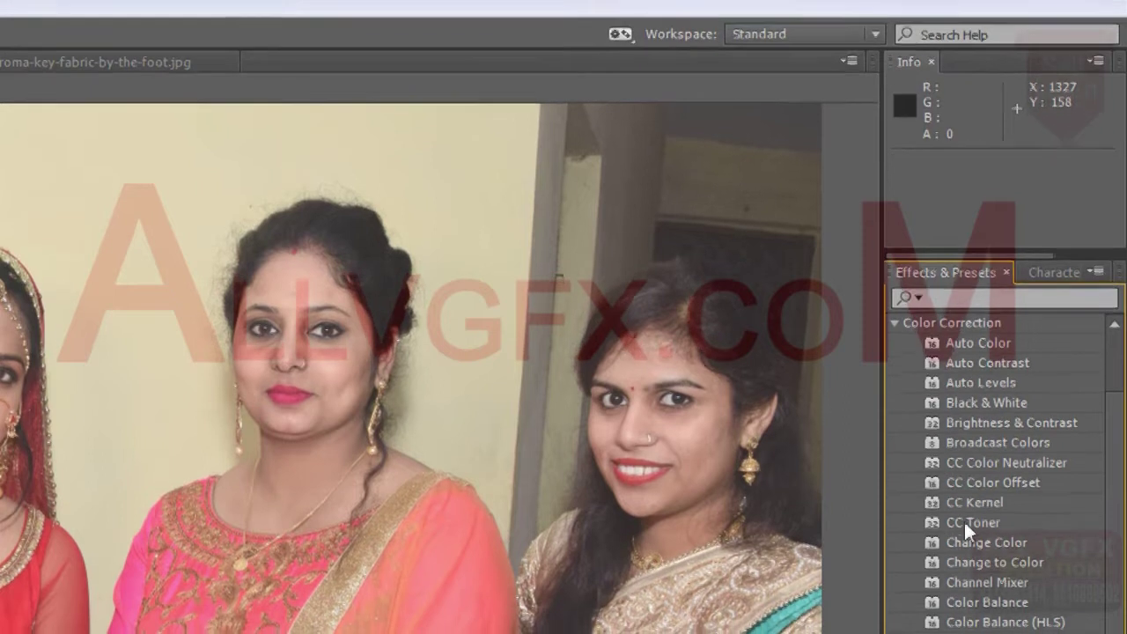
{"action": "left_click_drag", "start_coordinate": [969, 515], "coordinate": [498, 498]}
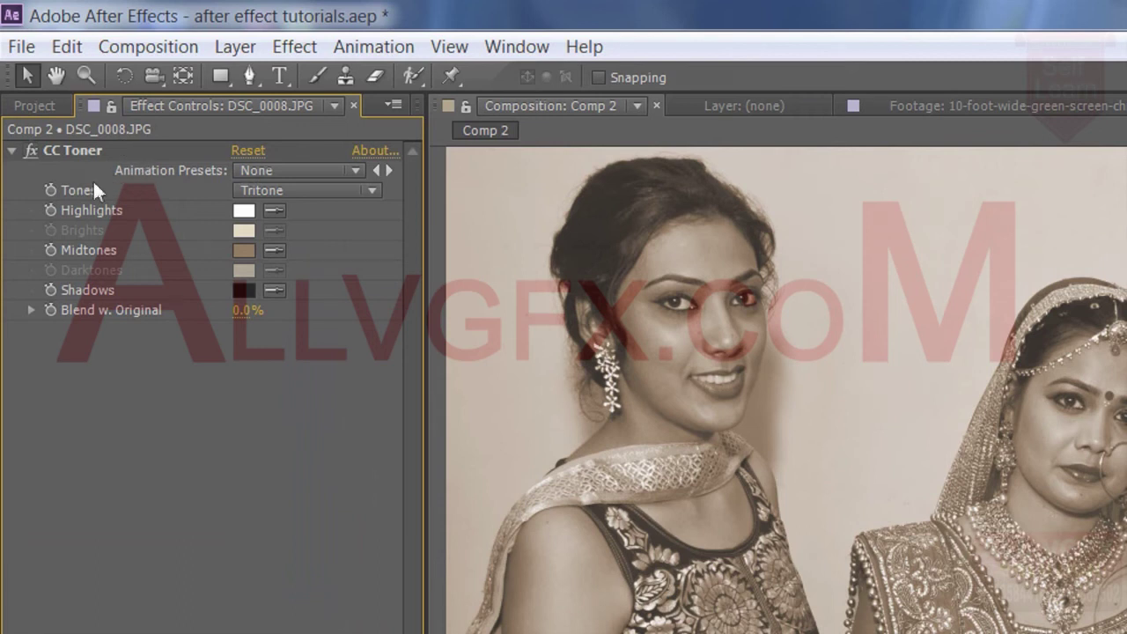
Step: Set CC Toner's Midtones to a paler peach colour, move the playhead and select CC Toner
{"action": "left_click", "coordinate": [243, 250]}
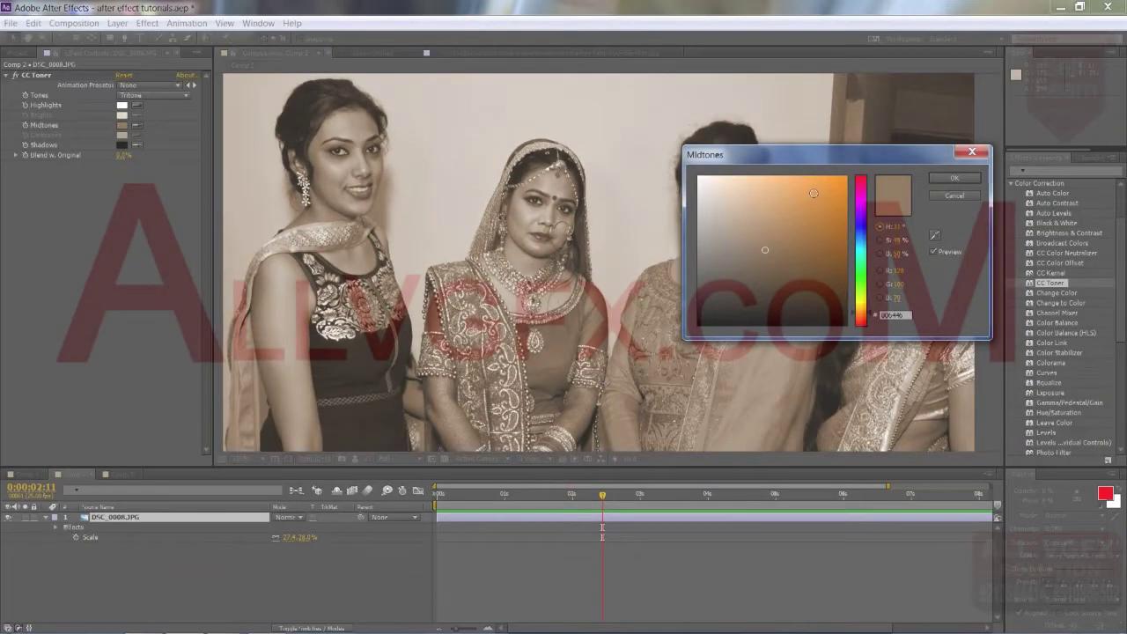
{"action": "left_click", "coordinate": [832, 185]}
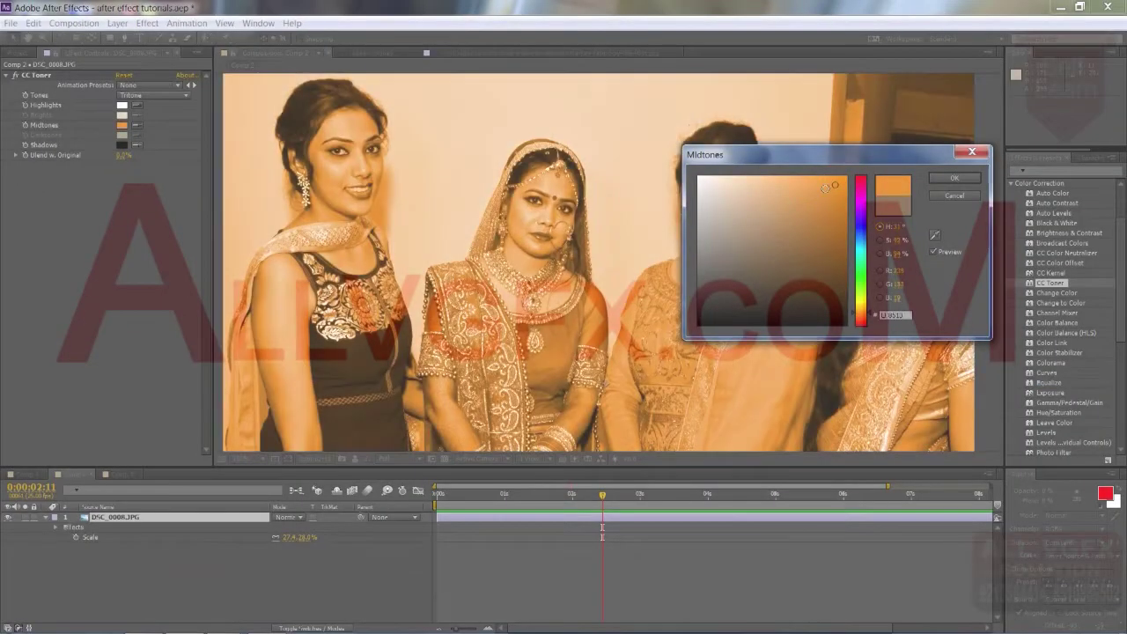
{"action": "left_click_drag", "start_coordinate": [834, 186], "coordinate": [809, 188]}
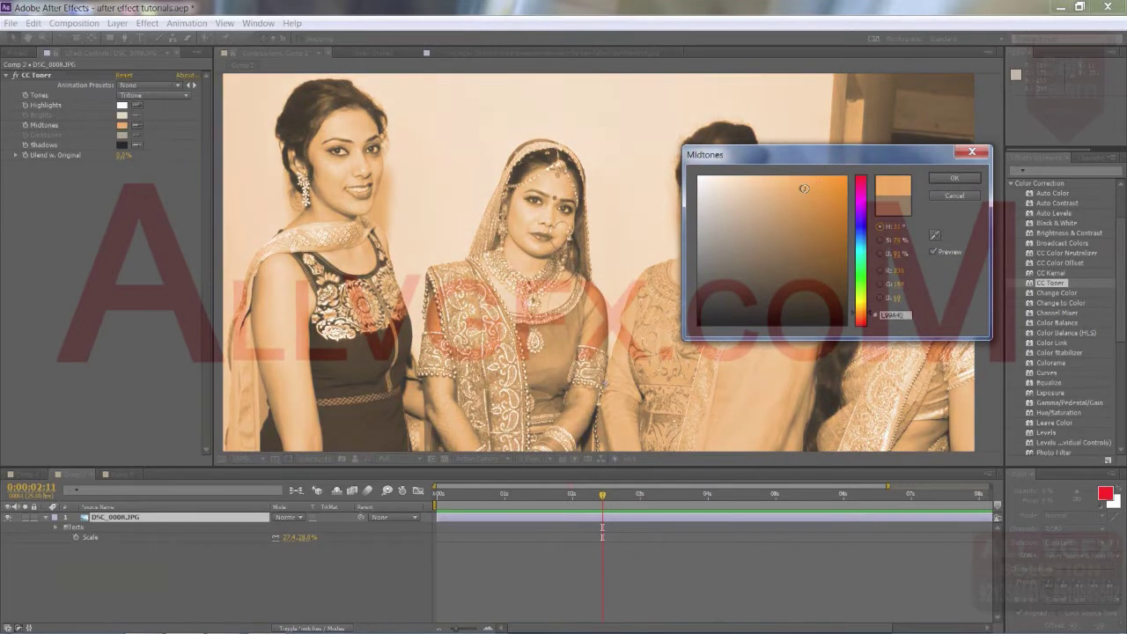
{"action": "left_click", "coordinate": [847, 257]}
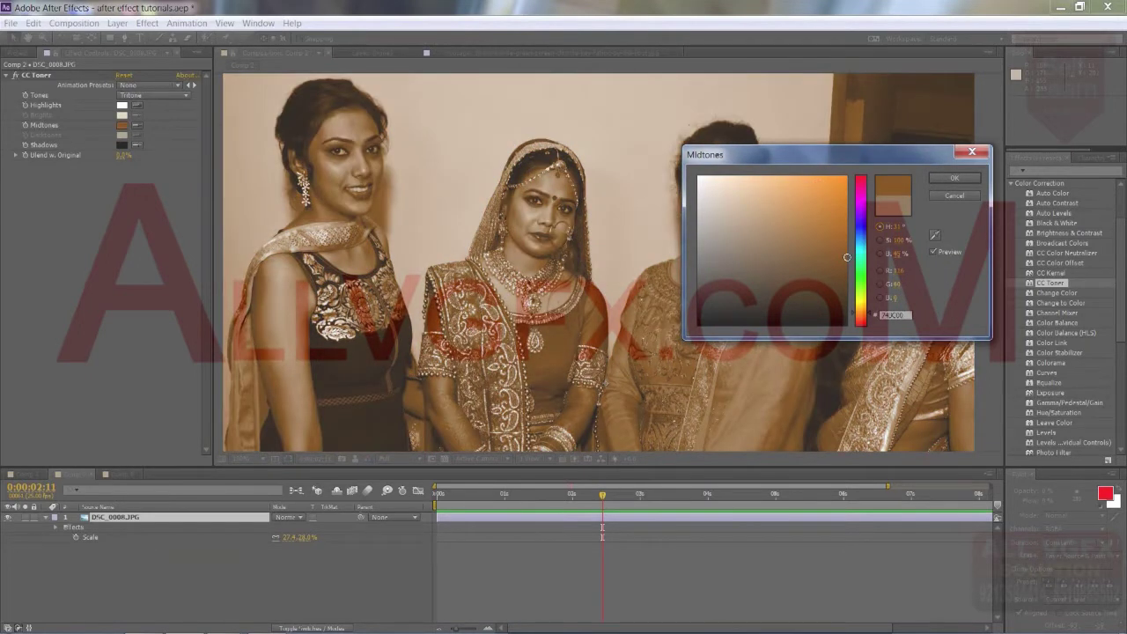
{"action": "left_click_drag", "start_coordinate": [835, 248], "coordinate": [805, 205]}
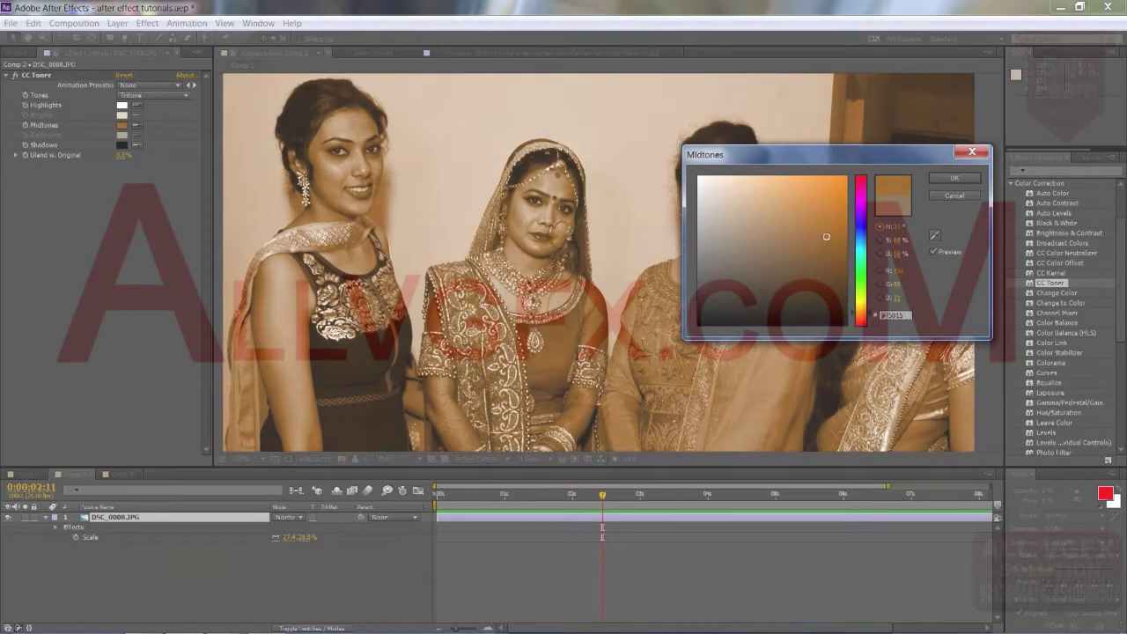
{"action": "left_click", "coordinate": [789, 198]}
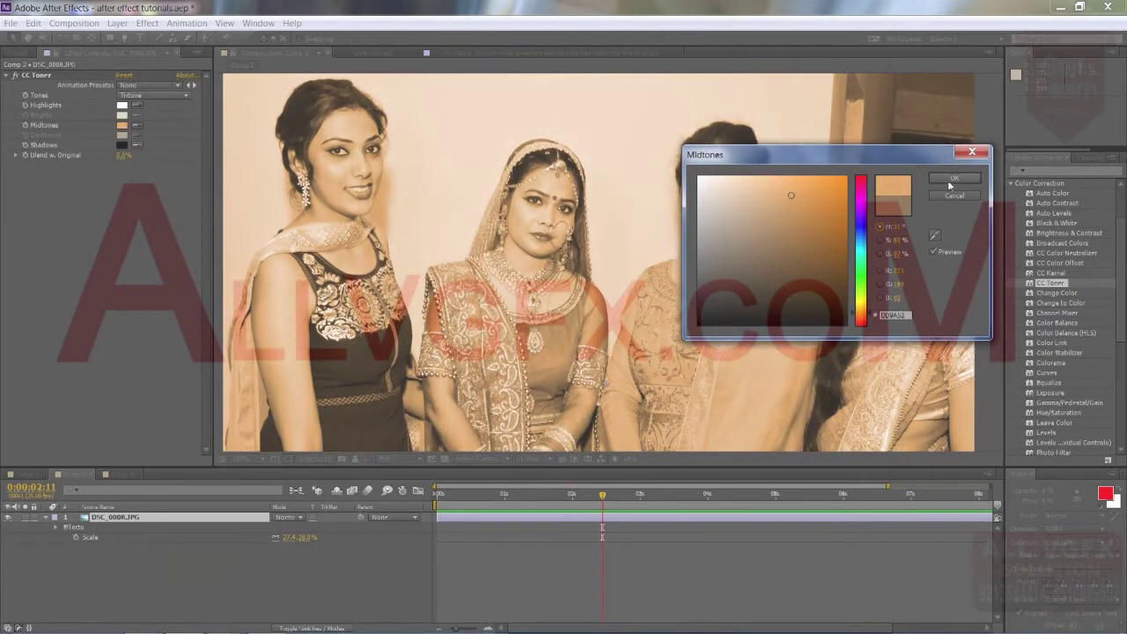
{"action": "left_click", "coordinate": [951, 178]}
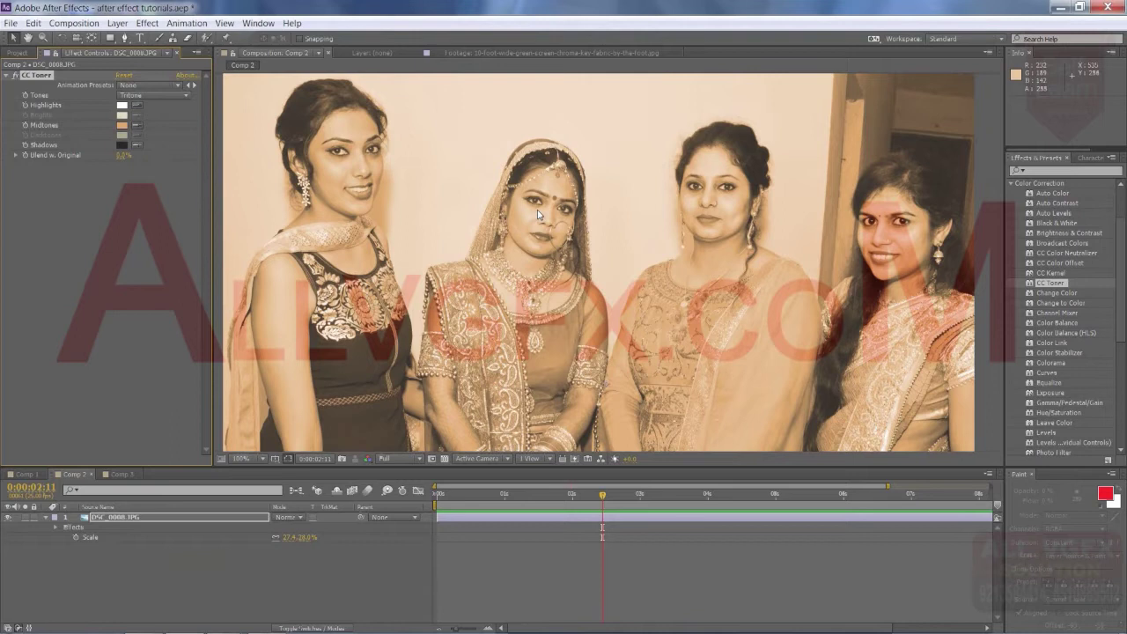
{"action": "left_click_drag", "start_coordinate": [578, 510], "coordinate": [470, 512]}
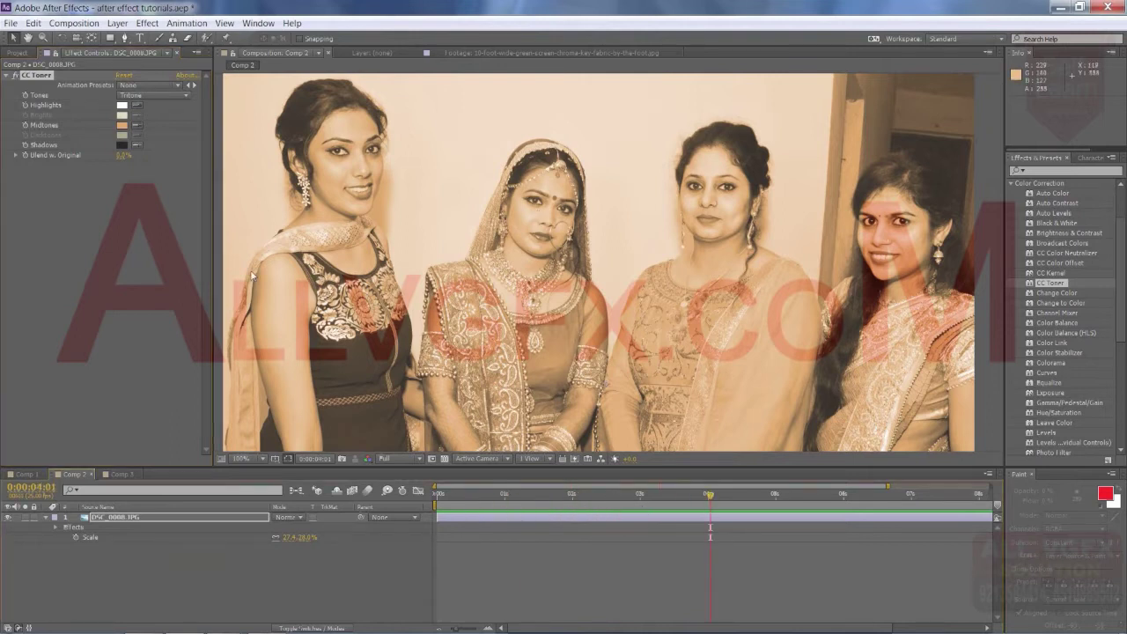
{"action": "left_click", "coordinate": [36, 77]}
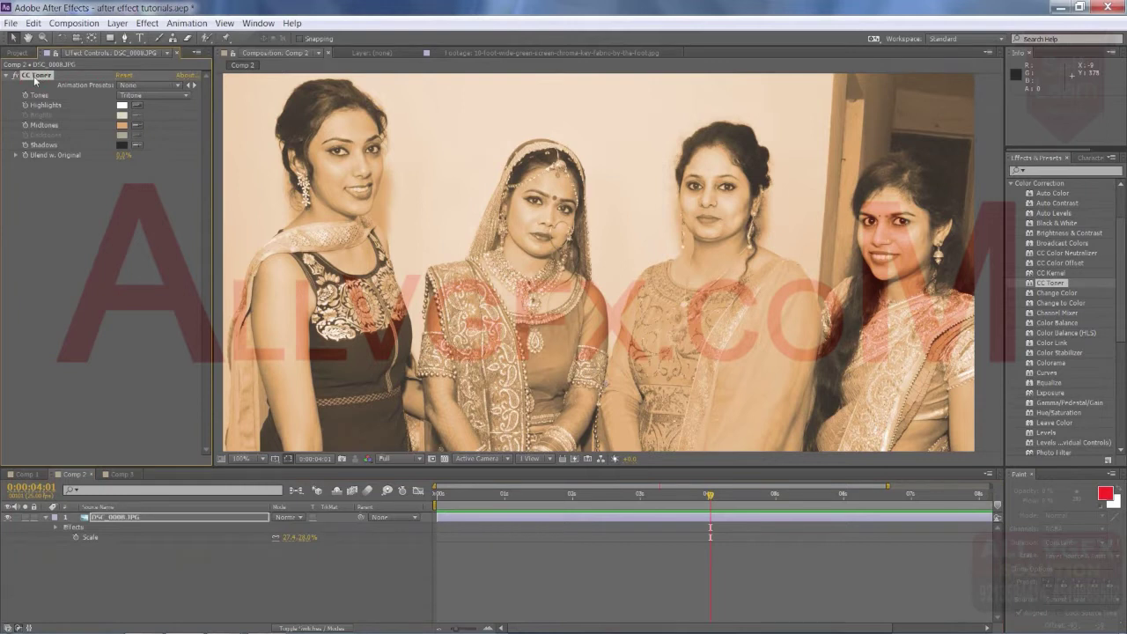
Step: Delete the CC Toner effect and reselect the DSC_0008.JPG photo layer
{"action": "key", "text": "Delete"}
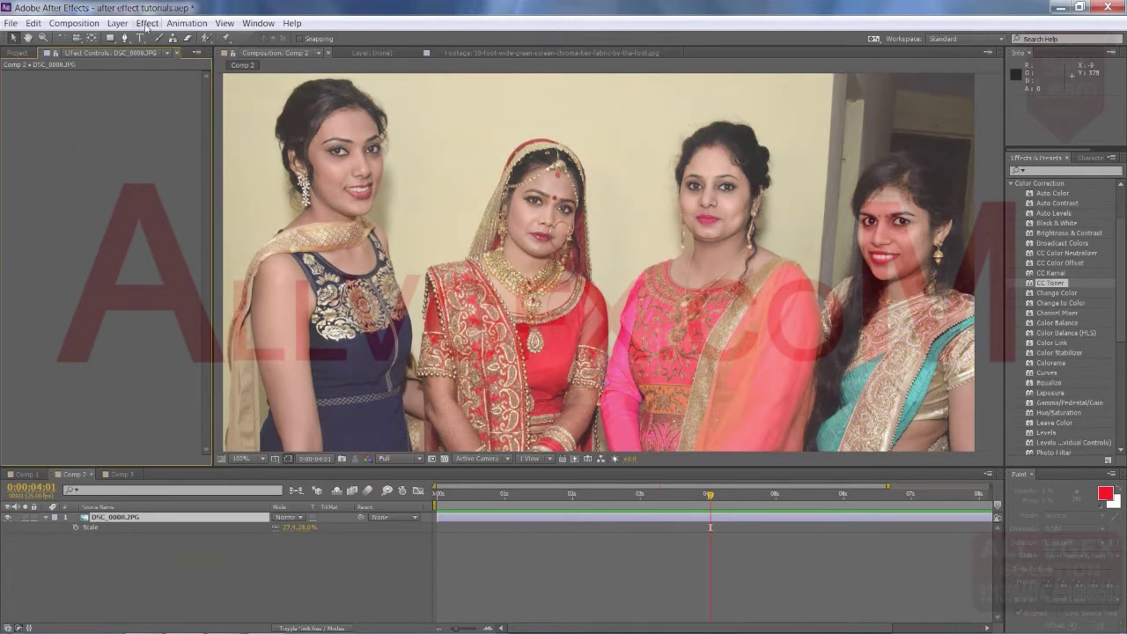
{"action": "left_click", "coordinate": [518, 539]}
{"action": "left_click", "coordinate": [516, 519]}
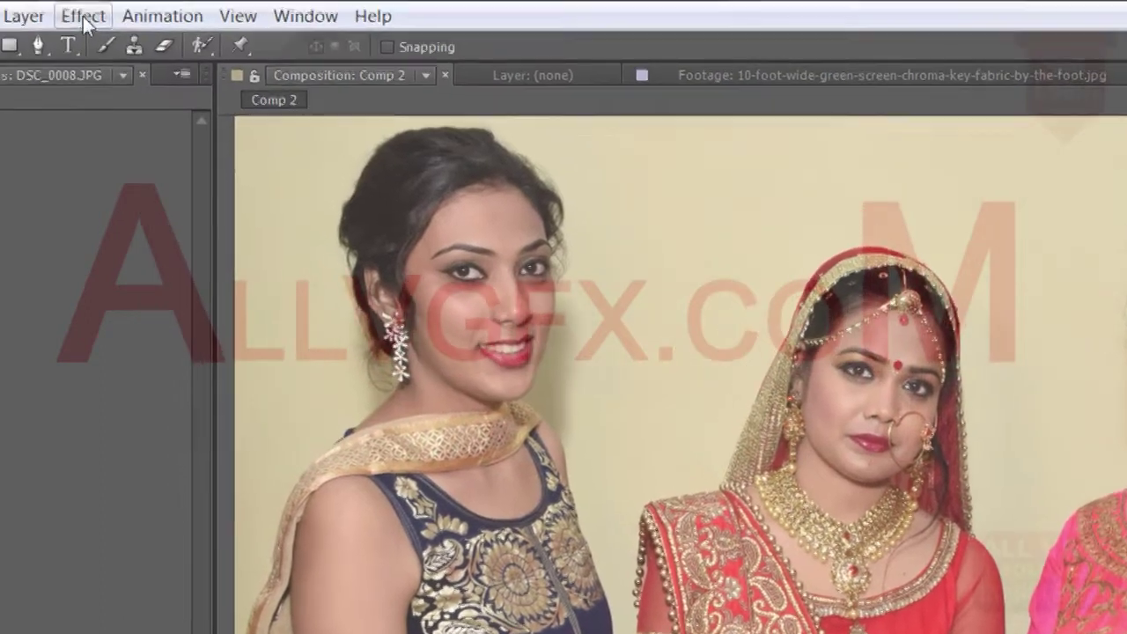
{"action": "left_click", "coordinate": [84, 20]}
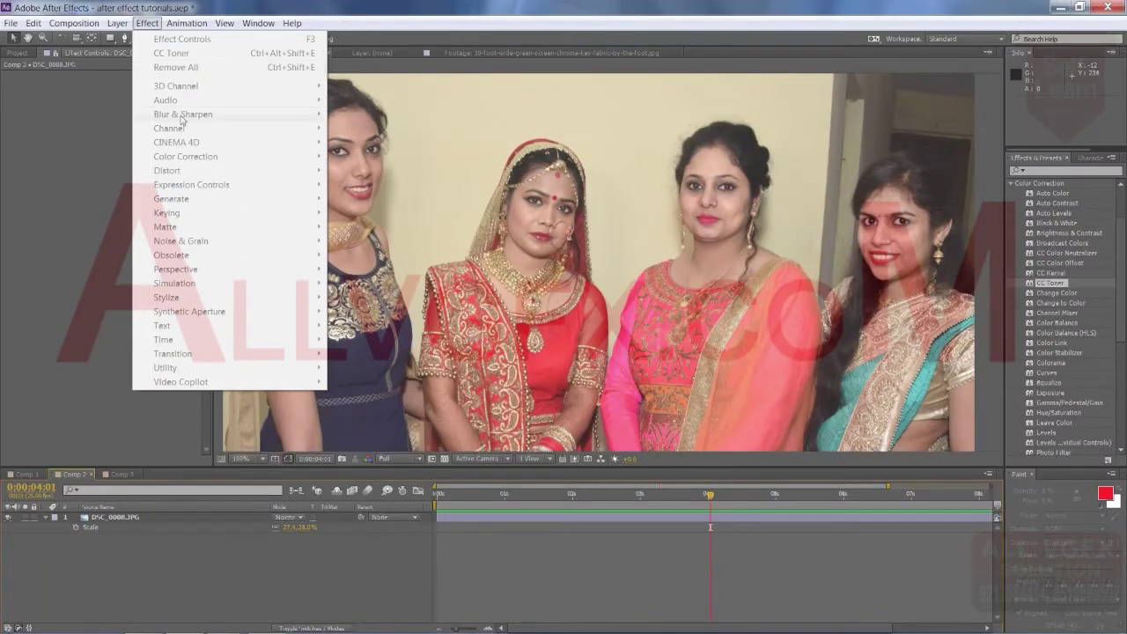
{"action": "left_click", "coordinate": [557, 594]}
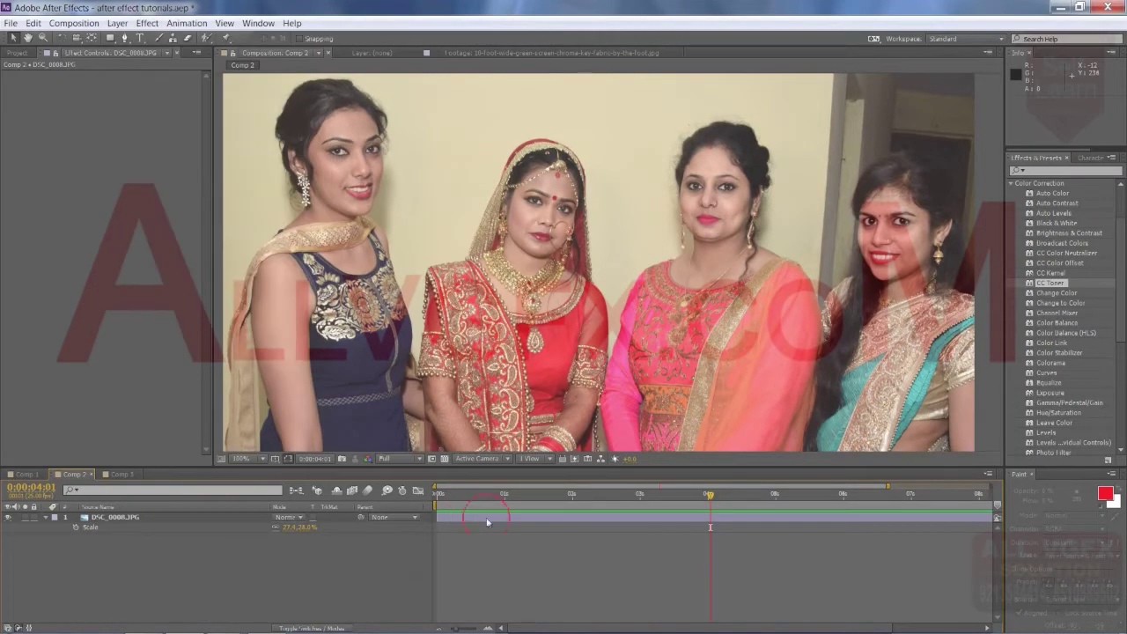
{"action": "left_click", "coordinate": [487, 521]}
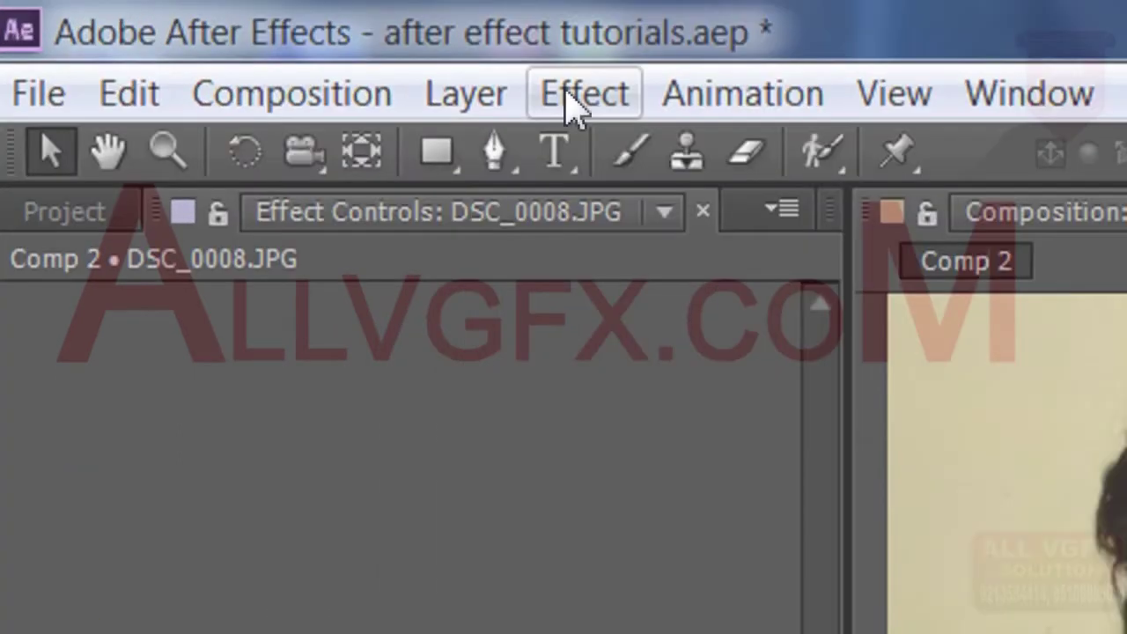
{"action": "left_click", "coordinate": [572, 104]}
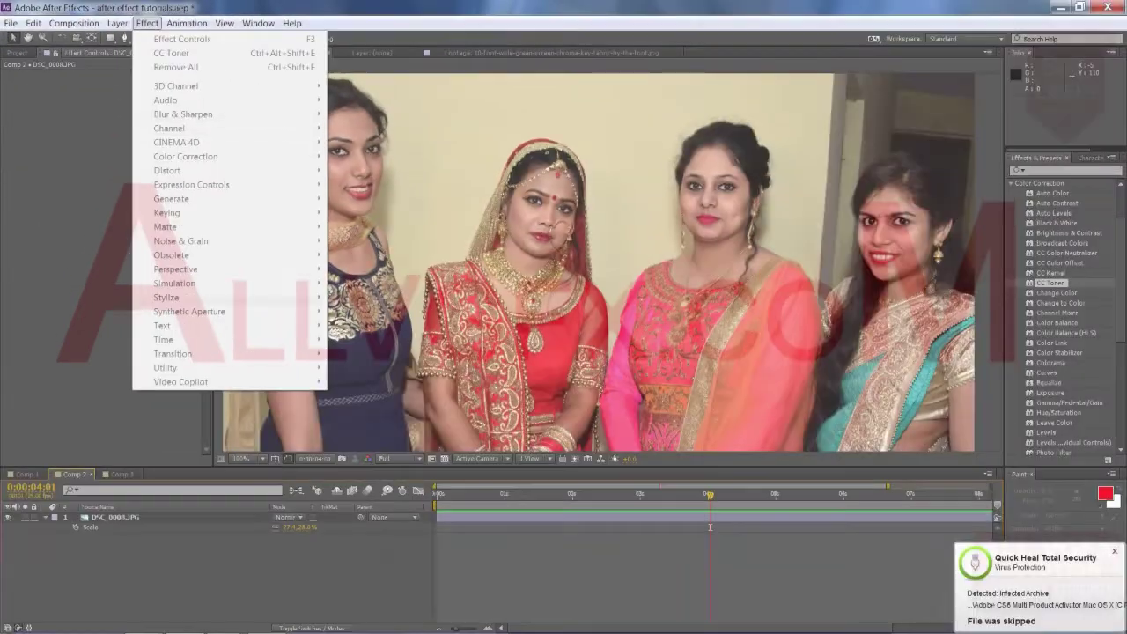
{"action": "left_click", "coordinate": [485, 528]}
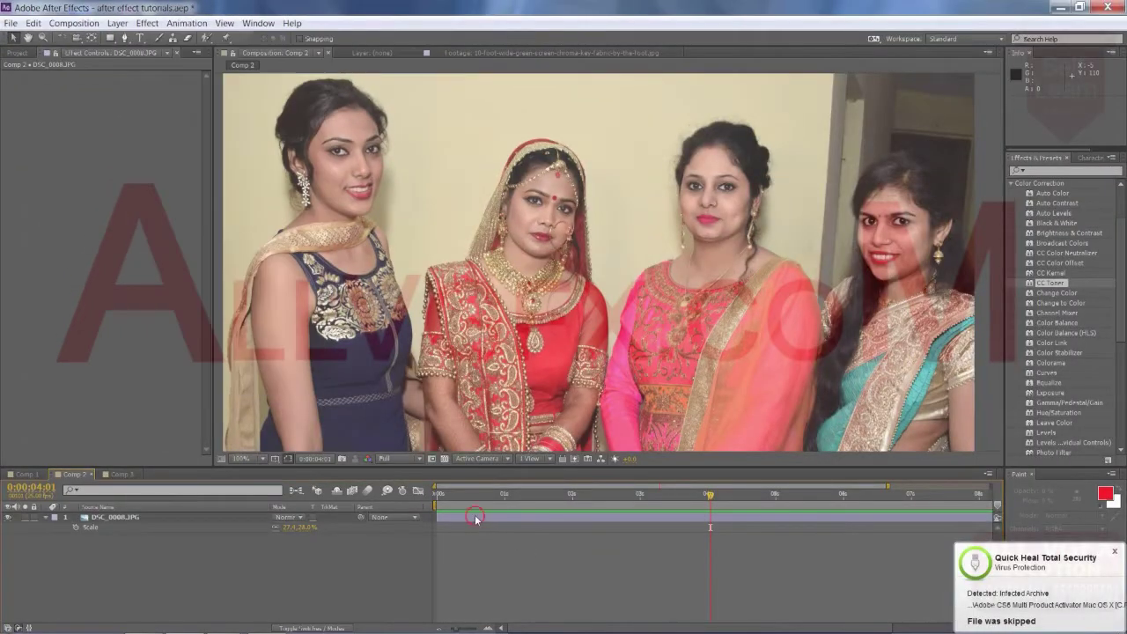
{"action": "left_click", "coordinate": [475, 516]}
Step: Apply Effect > Color Correction > Color Balance to the photo layer
{"action": "left_click", "coordinate": [143, 23]}
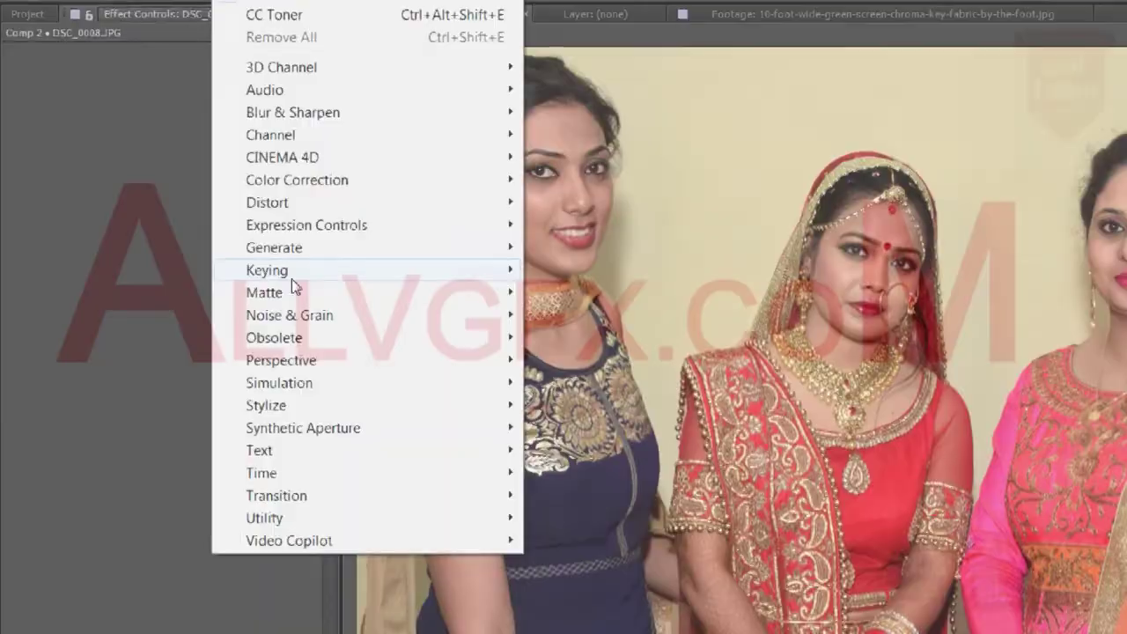
{"action": "mouse_move", "coordinate": [182, 216]}
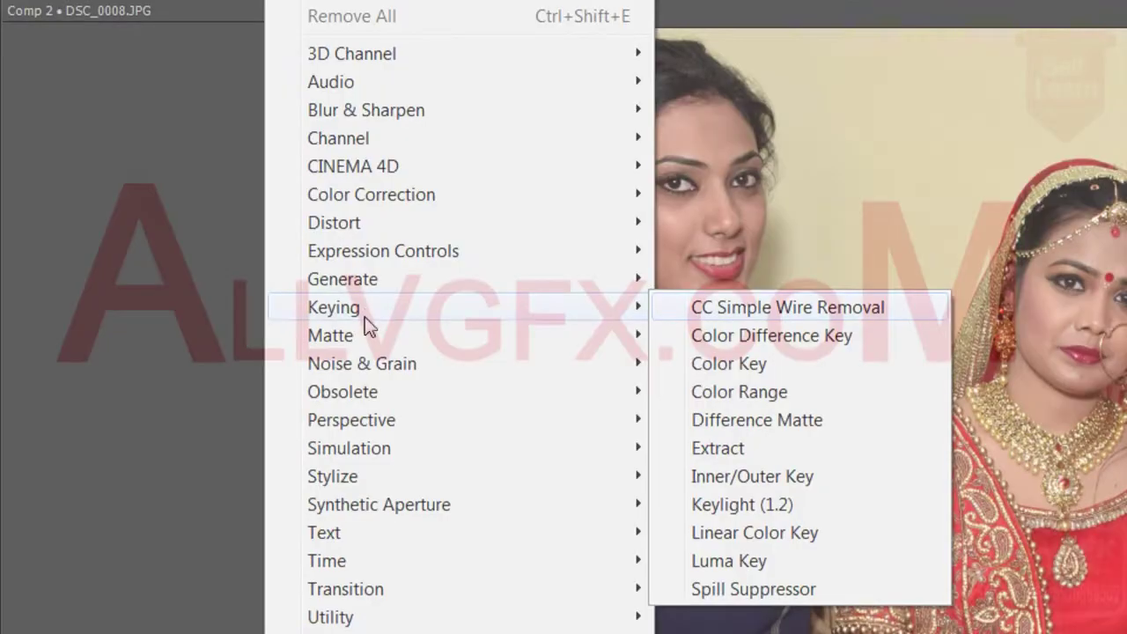
{"action": "mouse_move", "coordinate": [387, 195]}
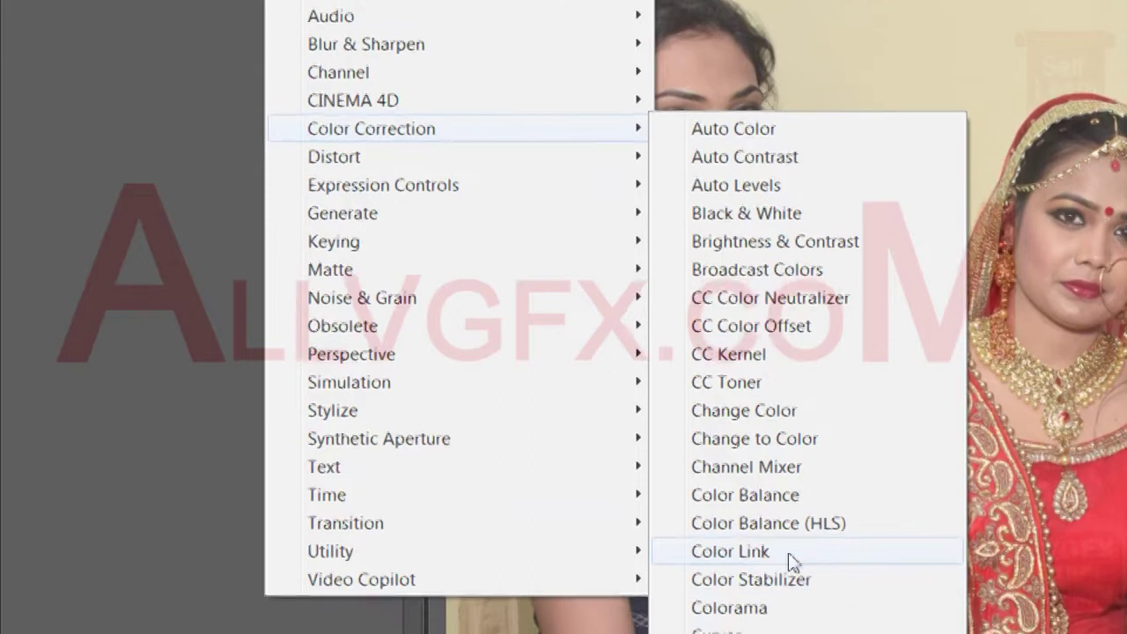
{"action": "left_click", "coordinate": [775, 493]}
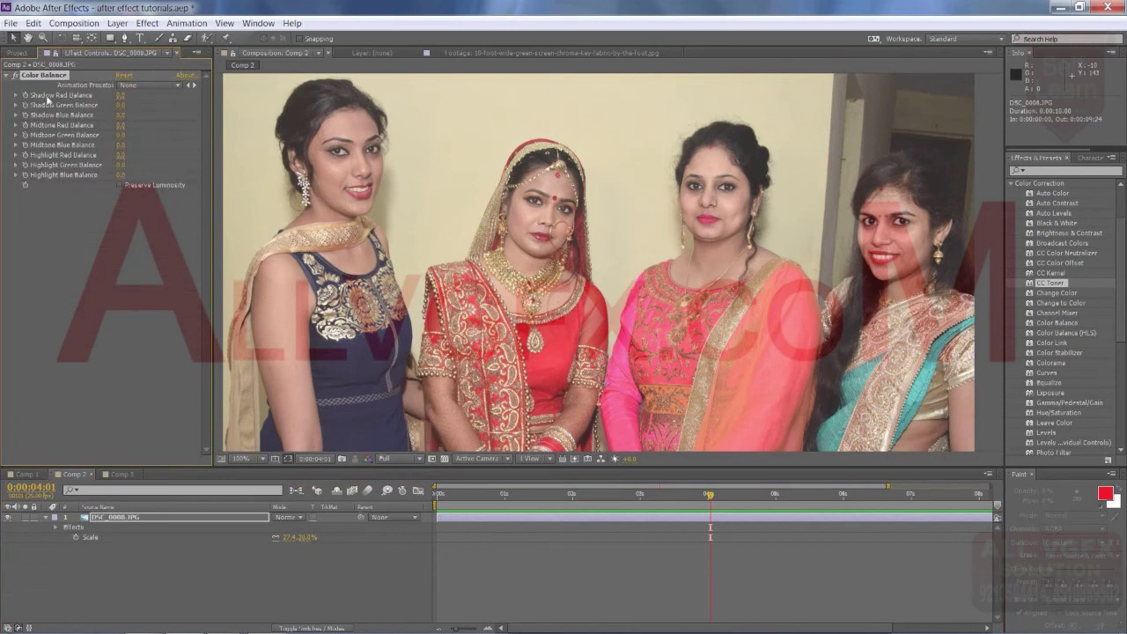
Step: Scrub Color Balance Shadow Red Balance to 40 and Shadow Blue Balance to 36
{"action": "left_click", "coordinate": [38, 79]}
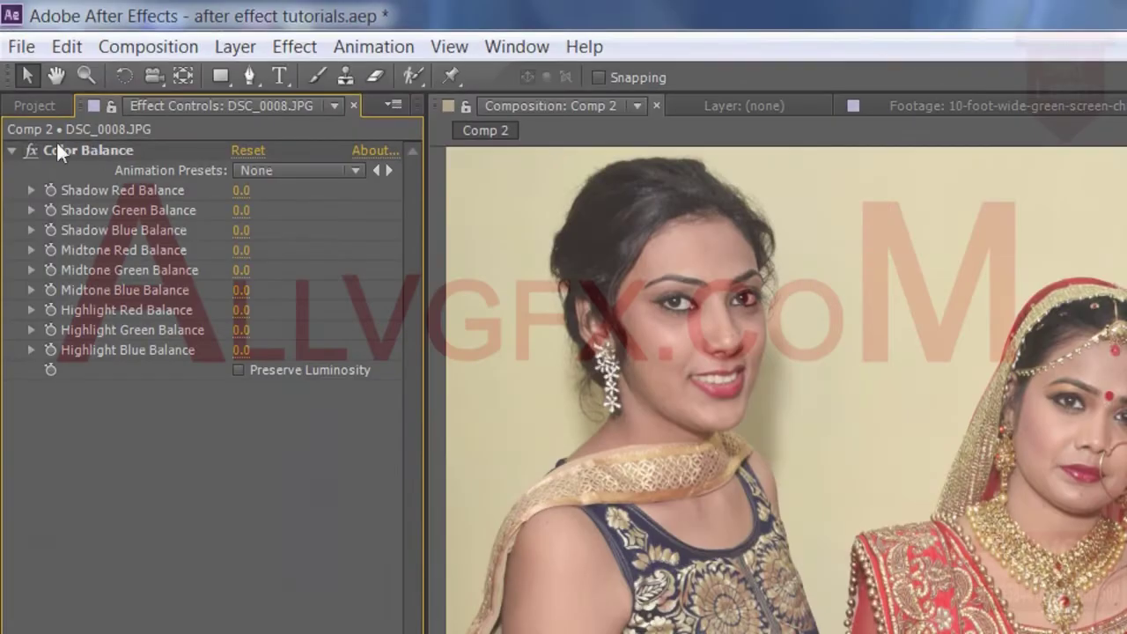
{"action": "left_click", "coordinate": [291, 48]}
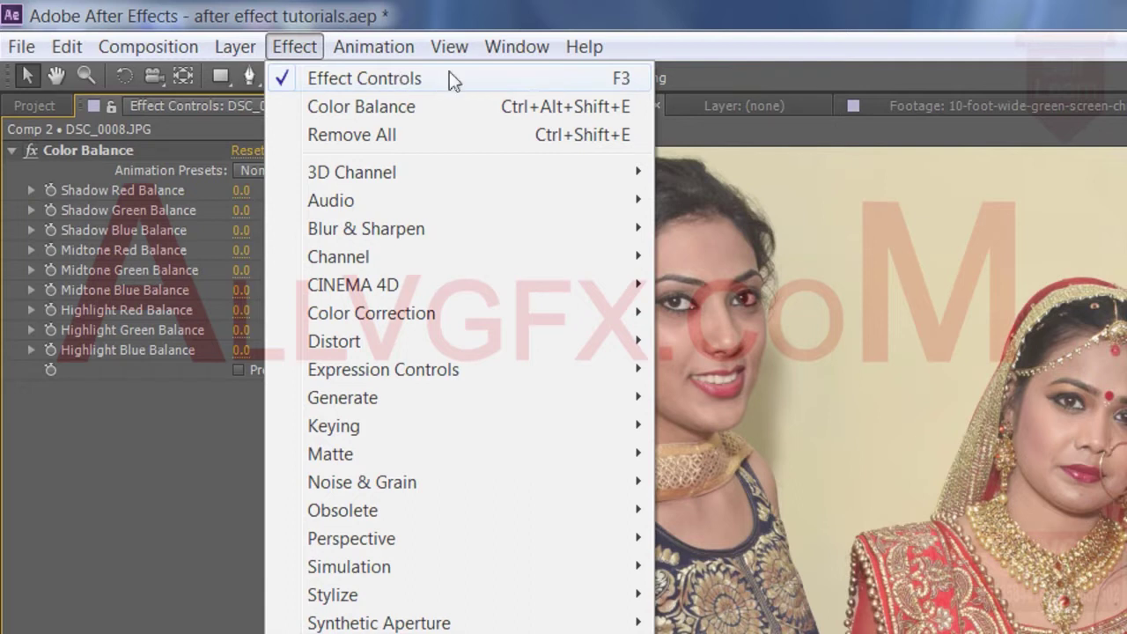
{"action": "left_click", "coordinate": [118, 483]}
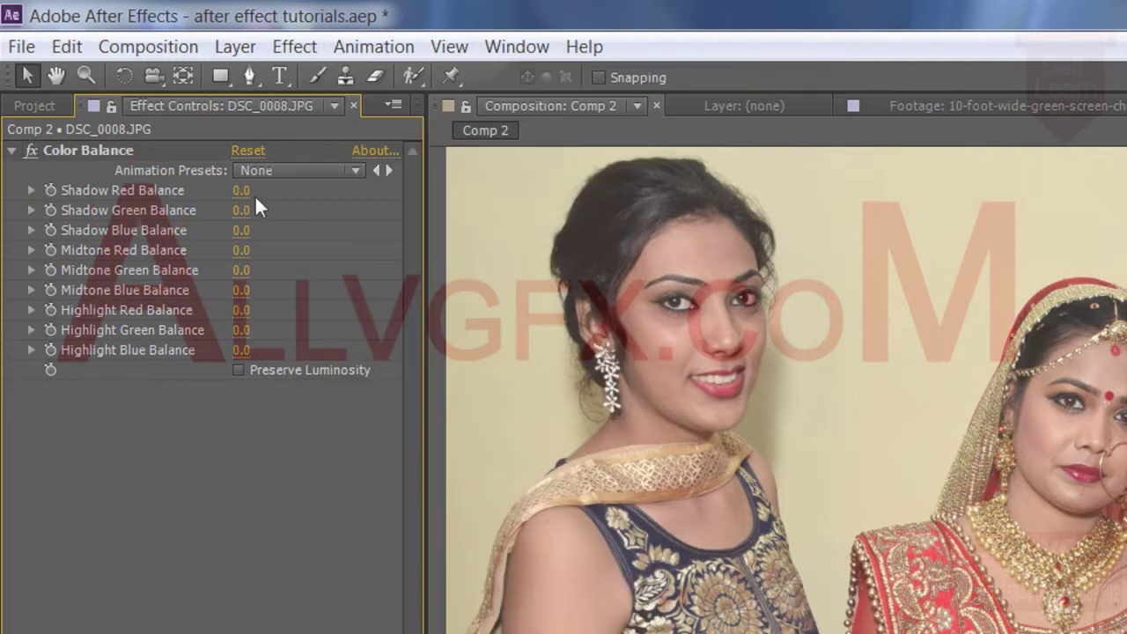
{"action": "left_click_drag", "start_coordinate": [241, 201], "coordinate": [321, 213]}
{"action": "mouse_move", "coordinate": [240, 231]}
{"action": "left_mouse_down"}
{"action": "mouse_move", "coordinate": [283, 230]}
{"action": "mouse_move", "coordinate": [277, 252]}
{"action": "mouse_move", "coordinate": [188, 275]}
{"action": "mouse_move", "coordinate": [217, 278]}
{"action": "left_mouse_up"}
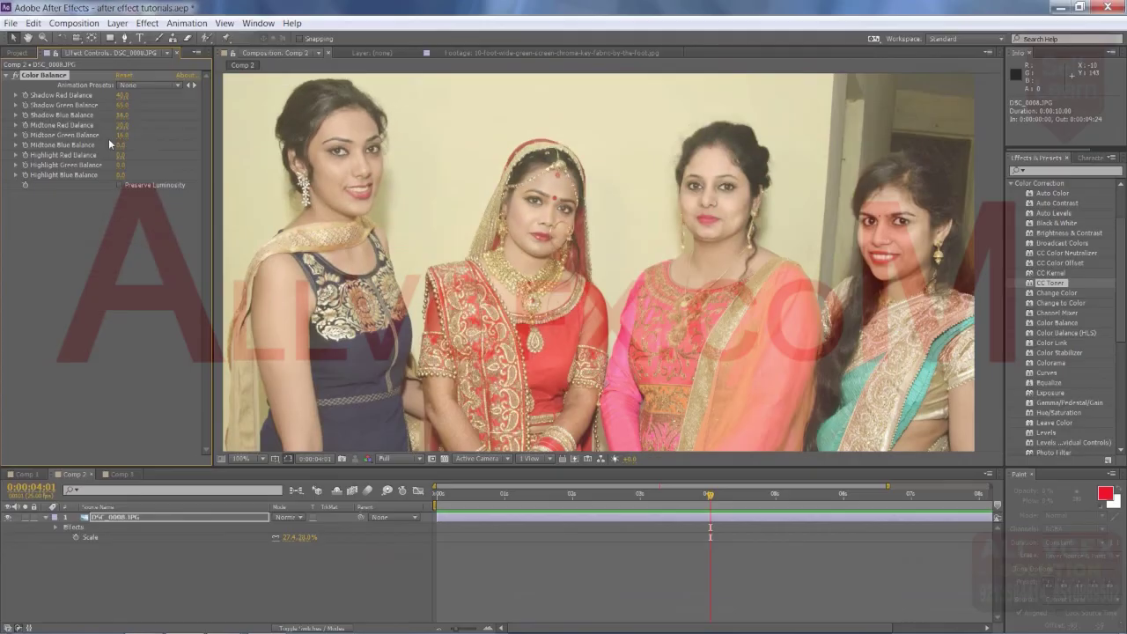
Step: Set Highlight Red Balance to 40
{"action": "left_click", "coordinate": [121, 144]}
{"action": "left_click", "coordinate": [139, 154]}
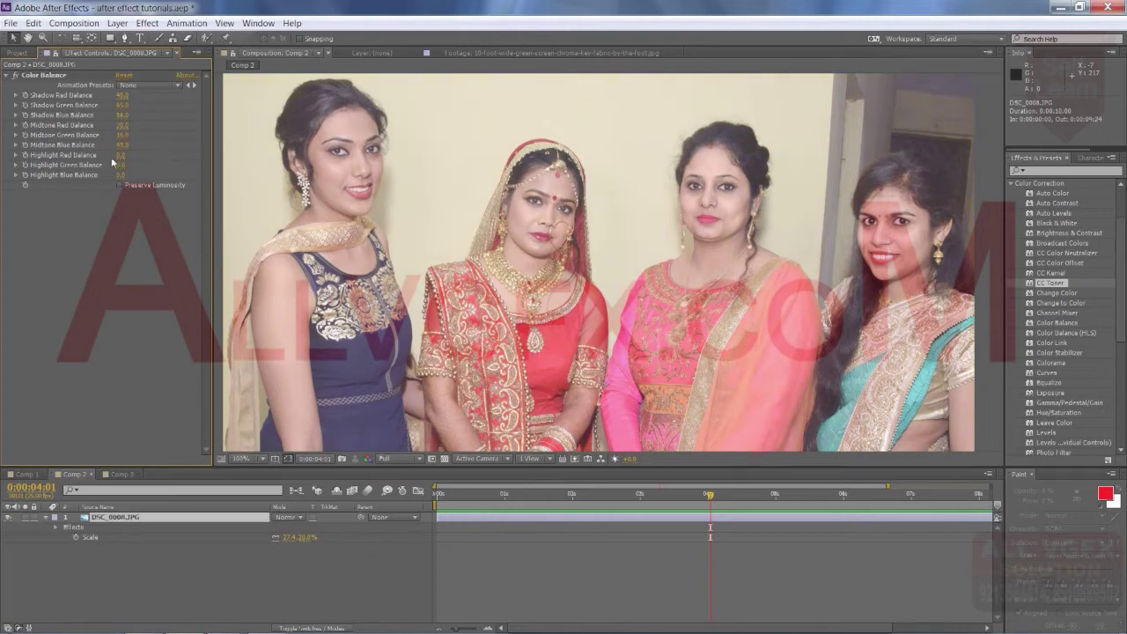
{"action": "type", "text": "40"}
{"action": "key", "text": "Return"}
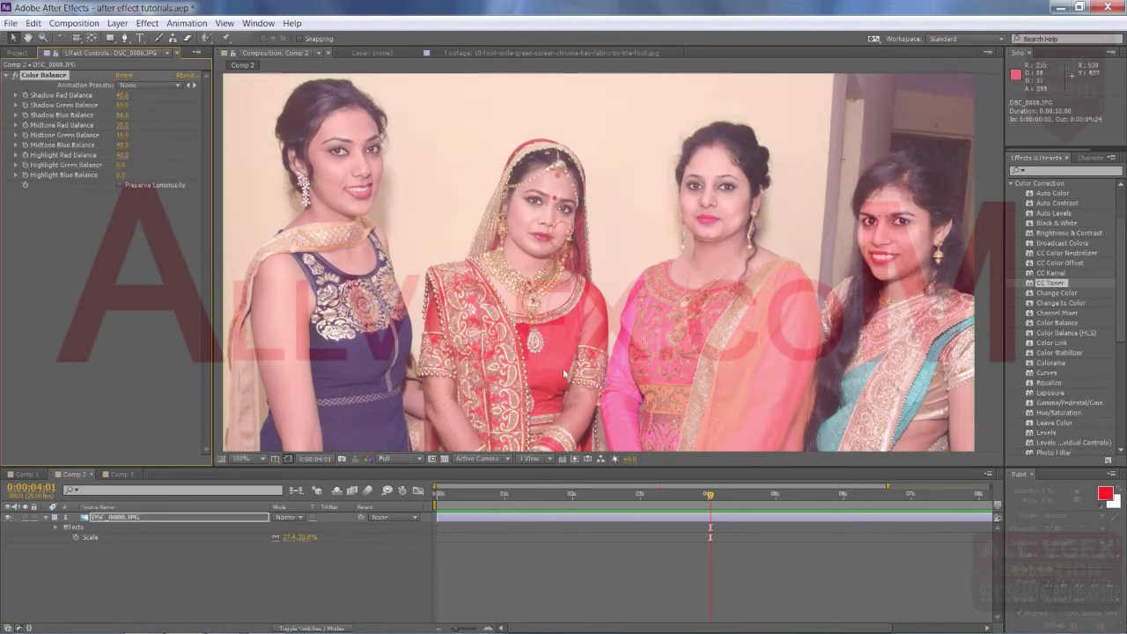
Step: Show the whole 10-second timeline and return the playhead to the start
{"action": "left_click_drag", "start_coordinate": [594, 498], "coordinate": [912, 511]}
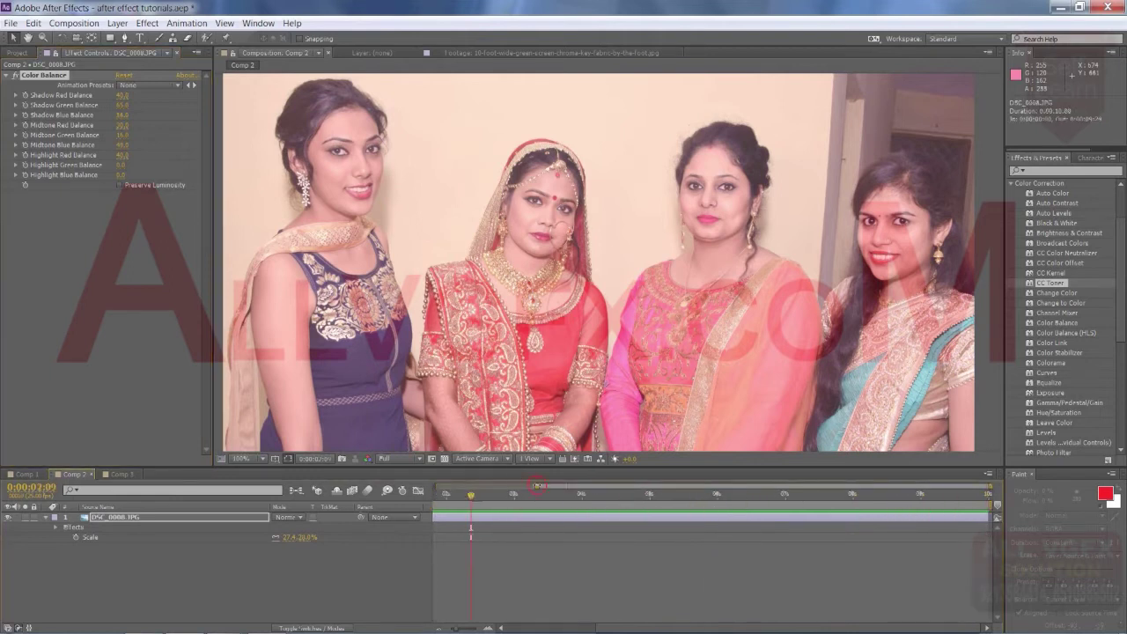
{"action": "left_click_drag", "start_coordinate": [537, 485], "coordinate": [988, 485]}
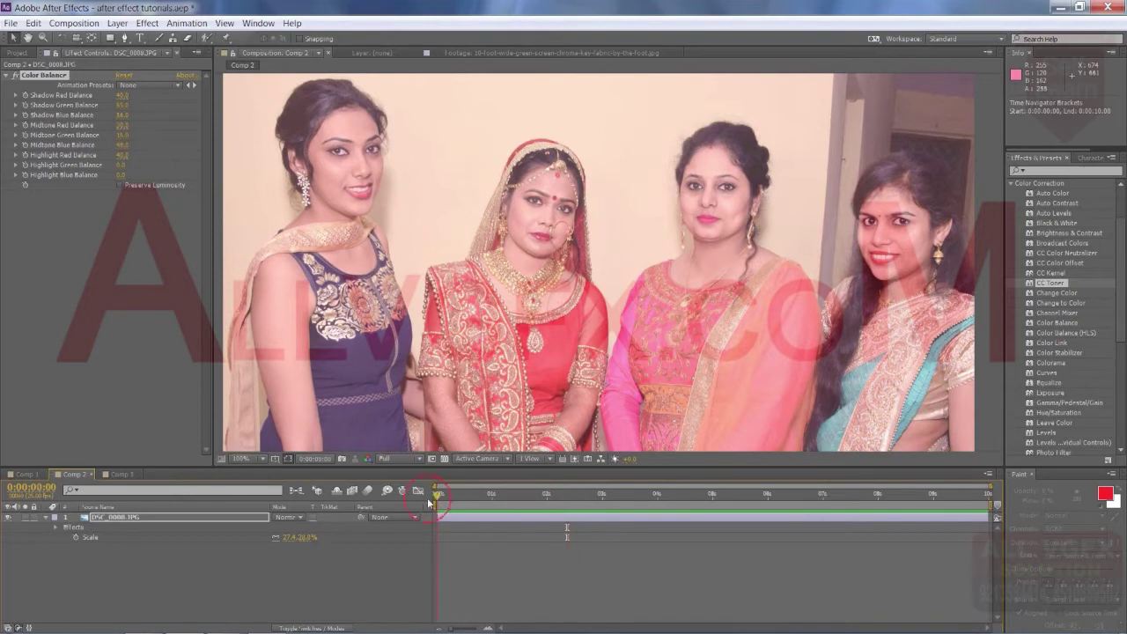
{"action": "key", "text": "Home"}
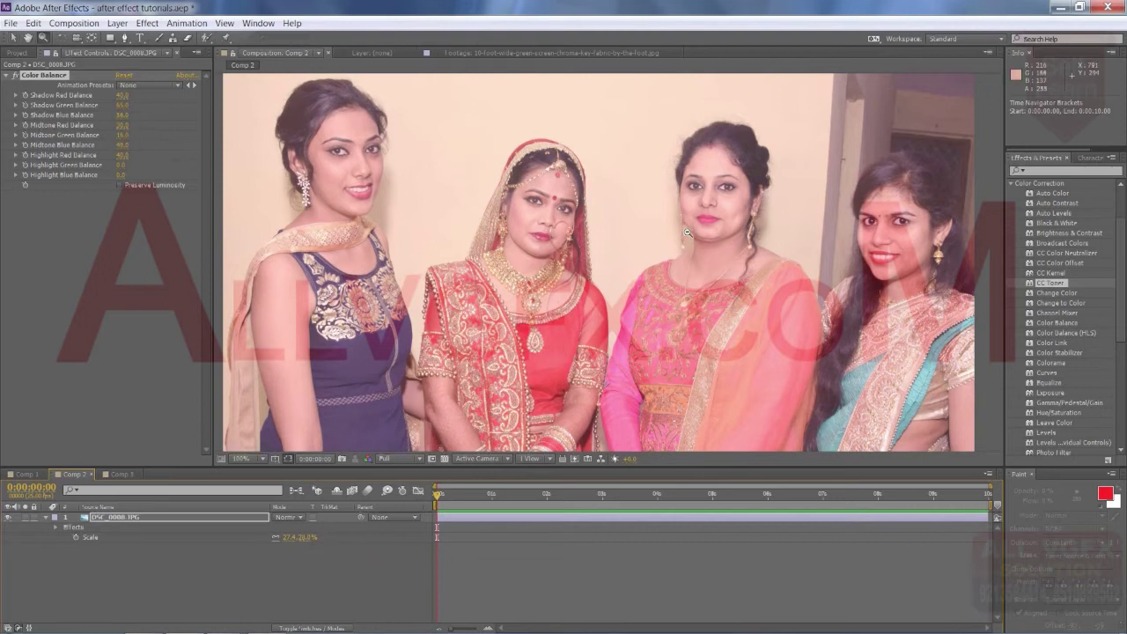
Step: Set a Scale keyframe at 1 s, then scale the photo to about 161% at 0 s
{"action": "scroll", "coordinate": [687, 232], "scroll_direction": "down", "scroll_amount": 2}
{"action": "scroll", "coordinate": [624, 261], "scroll_direction": "up", "scroll_amount": 2}
{"action": "scroll", "coordinate": [599, 269], "scroll_direction": "up", "scroll_amount": 1}
{"action": "scroll", "coordinate": [585, 273], "scroll_direction": "up", "scroll_amount": 1}
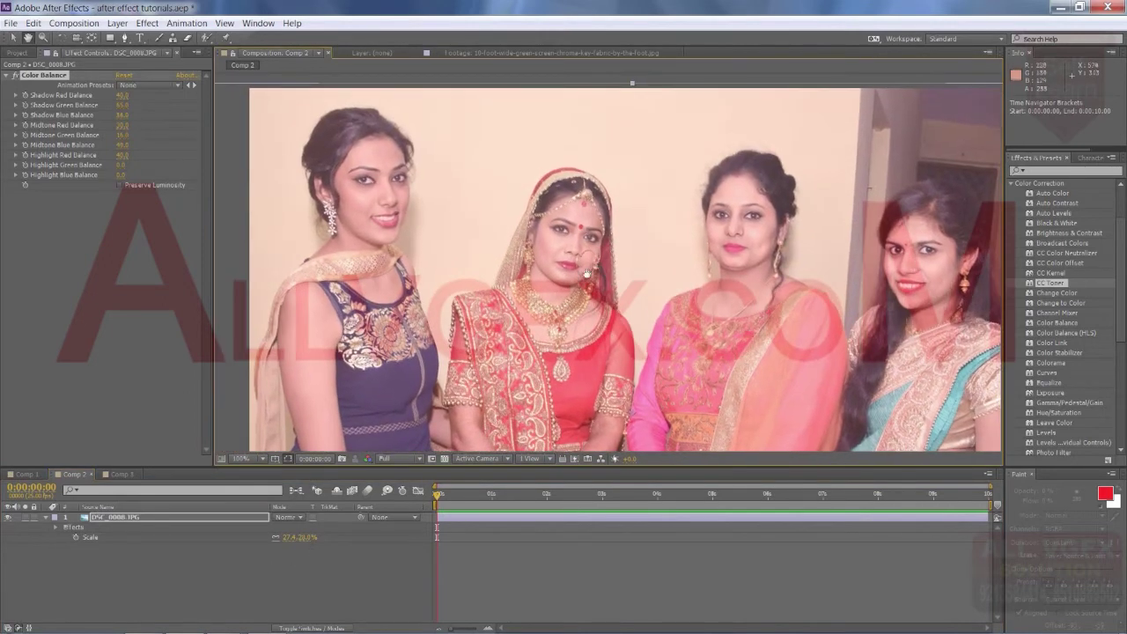
{"action": "left_click", "coordinate": [491, 497]}
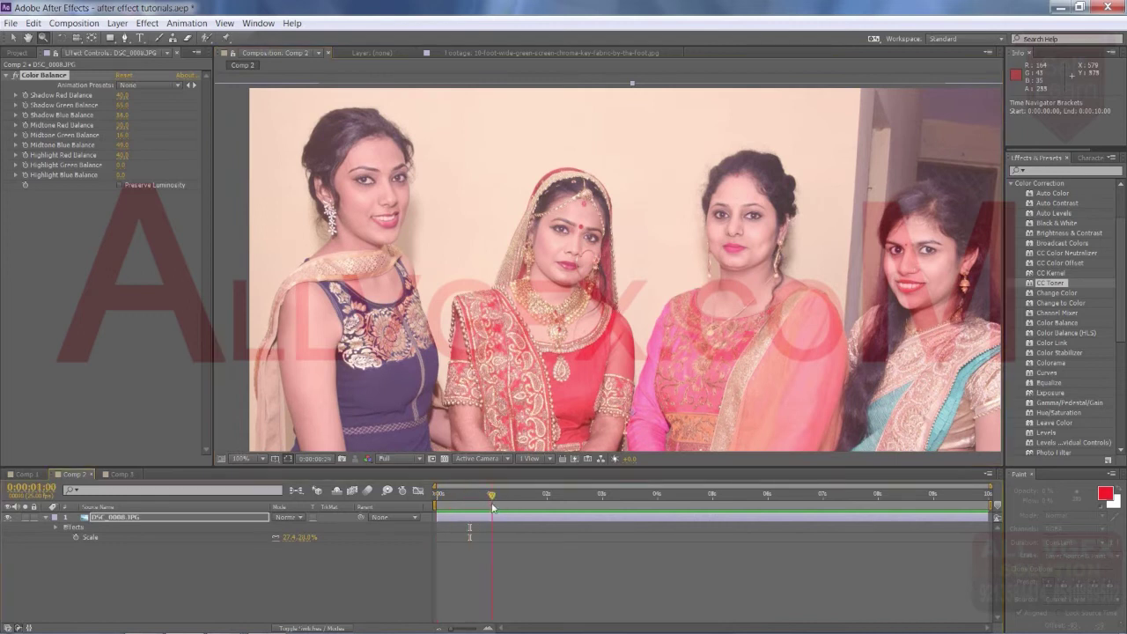
{"action": "left_click", "coordinate": [77, 537]}
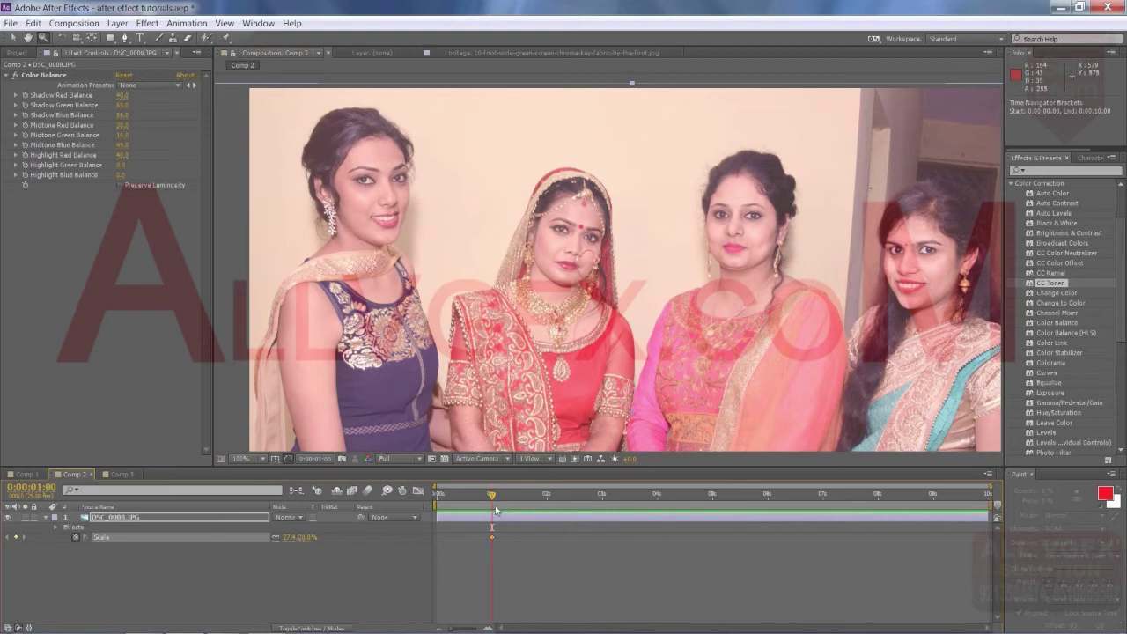
{"action": "left_click", "coordinate": [438, 495]}
{"action": "left_click_drag", "start_coordinate": [286, 537], "coordinate": [312, 539]}
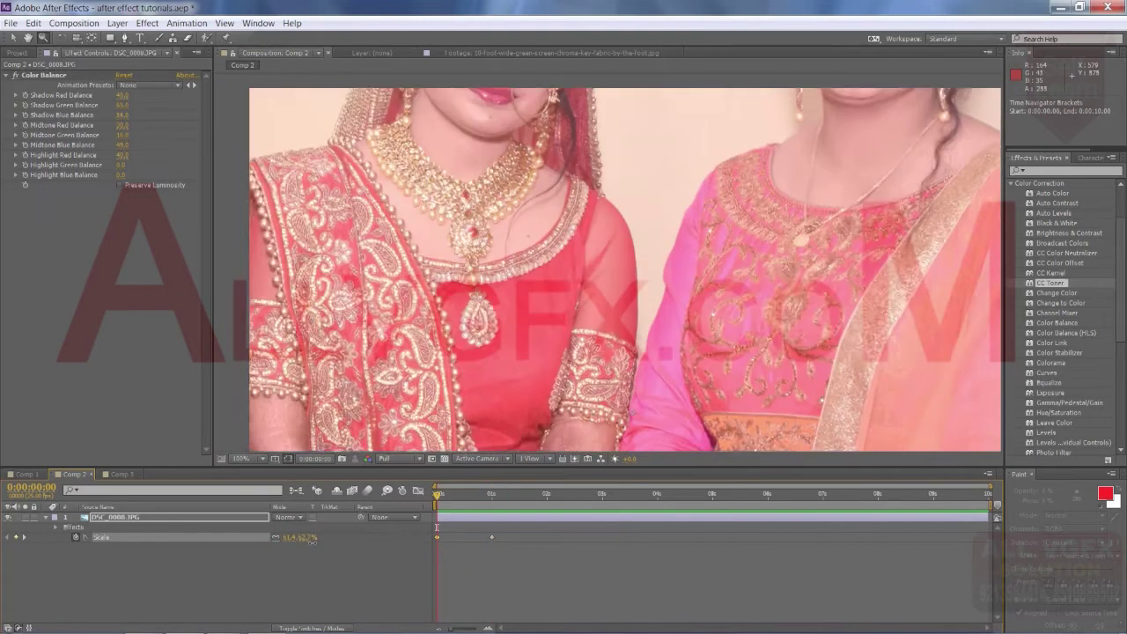
Step: Preview the zoom-out animation, stopping and replaying it
{"action": "key", "text": "space"}
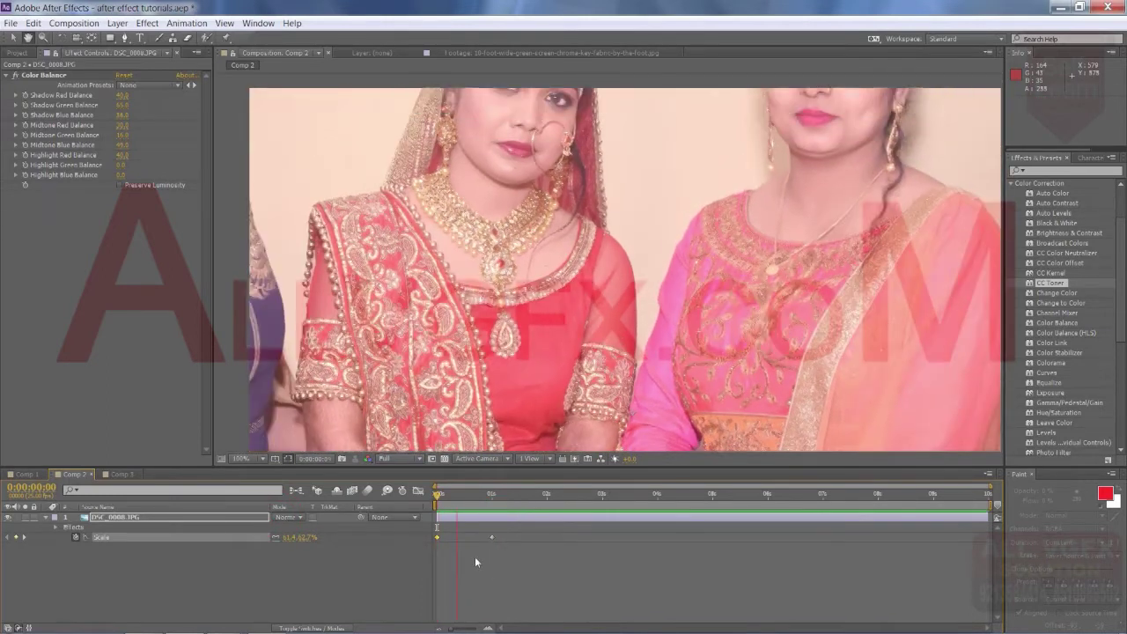
{"action": "left_click", "coordinate": [322, 529]}
{"action": "key", "text": "space"}
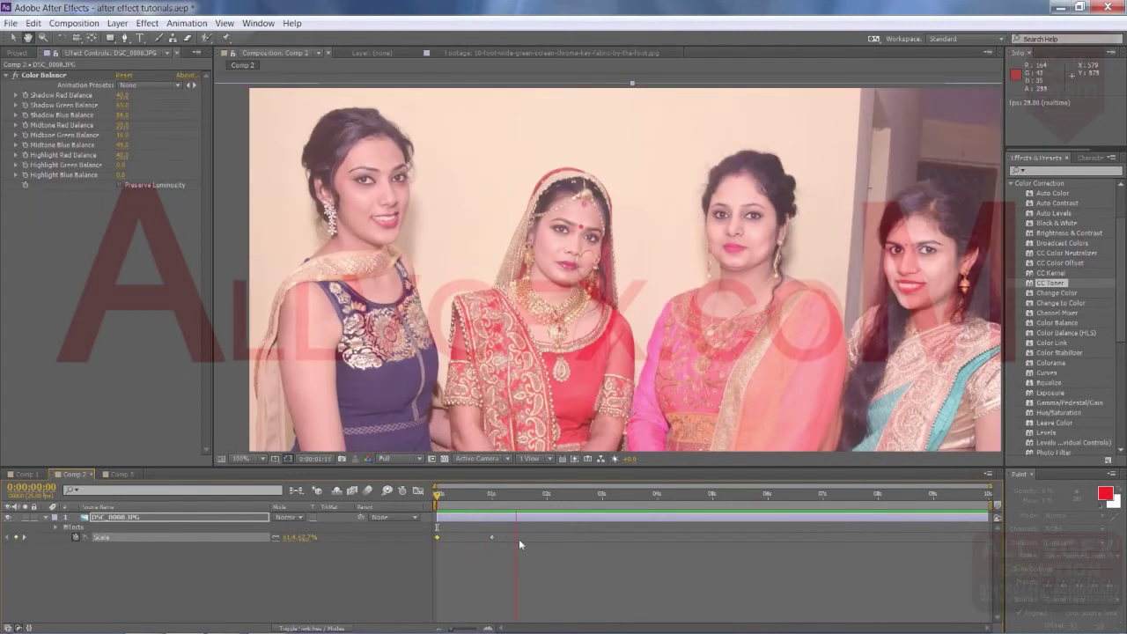